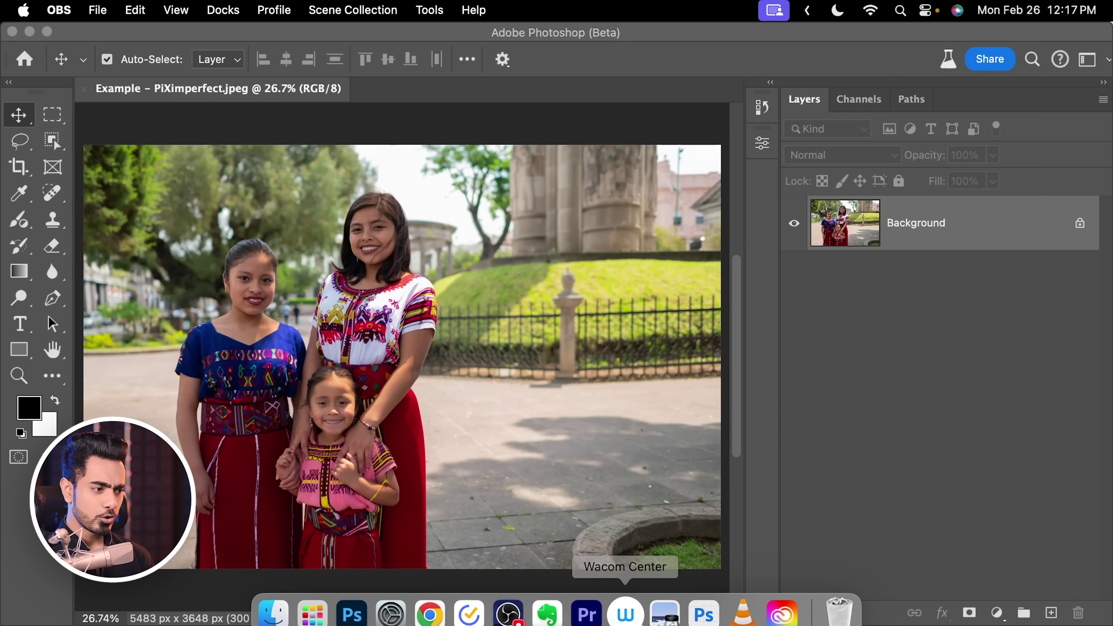
# Browse Creative Cloud's installed apps and check the installed Photoshop (Beta) version.
pyautogui.click(783, 597)
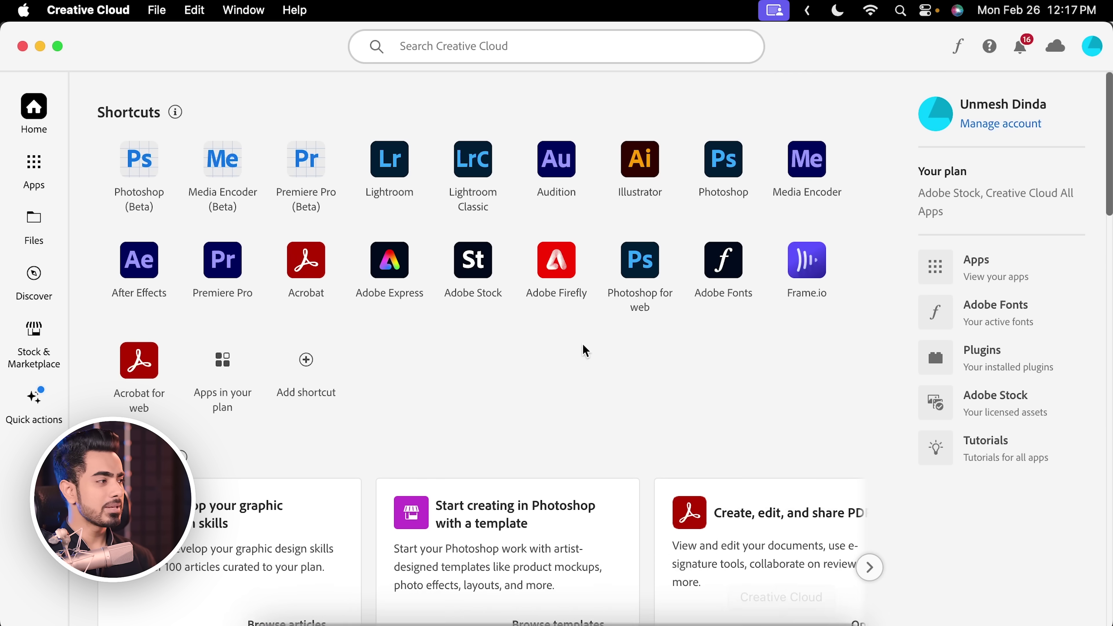
pyautogui.click(59, 182)
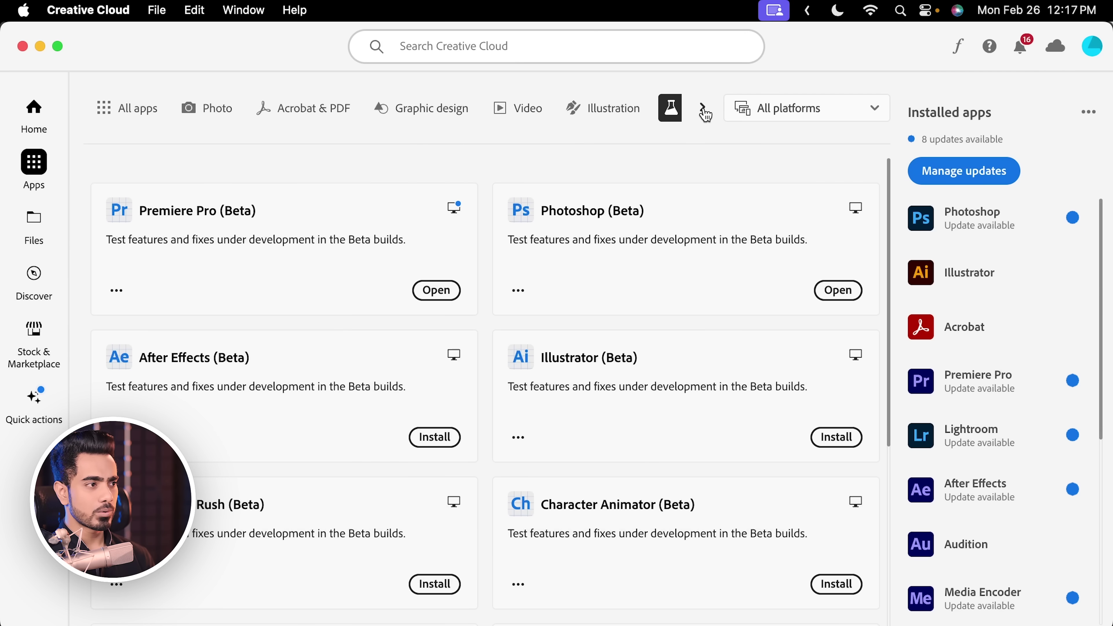
pyautogui.click(703, 108)
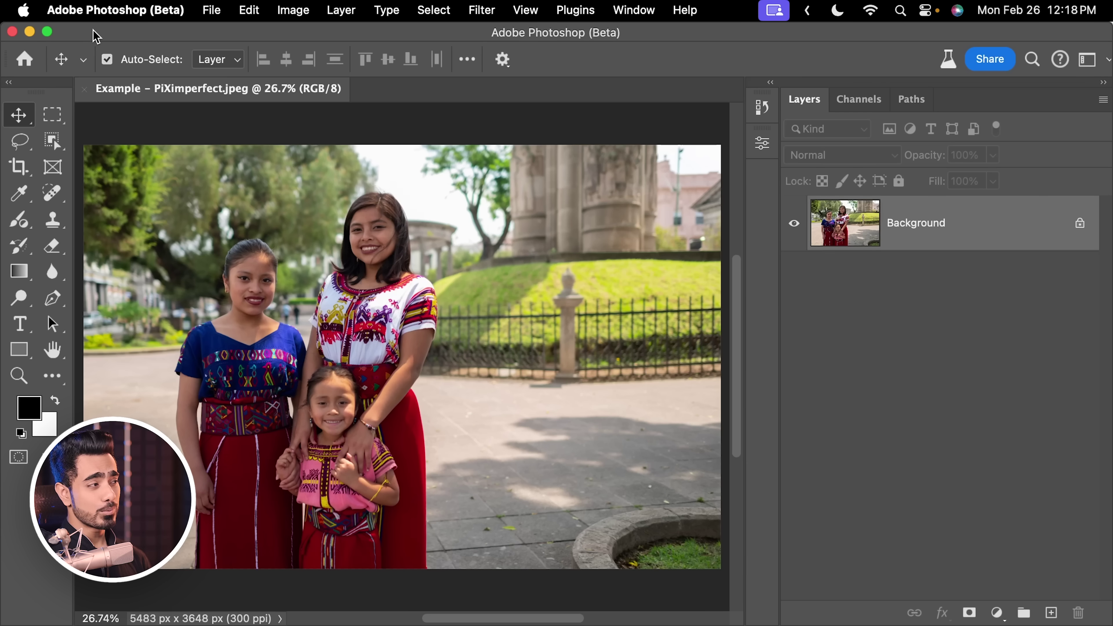
pyautogui.click(101, 13)
pyautogui.click(113, 35)
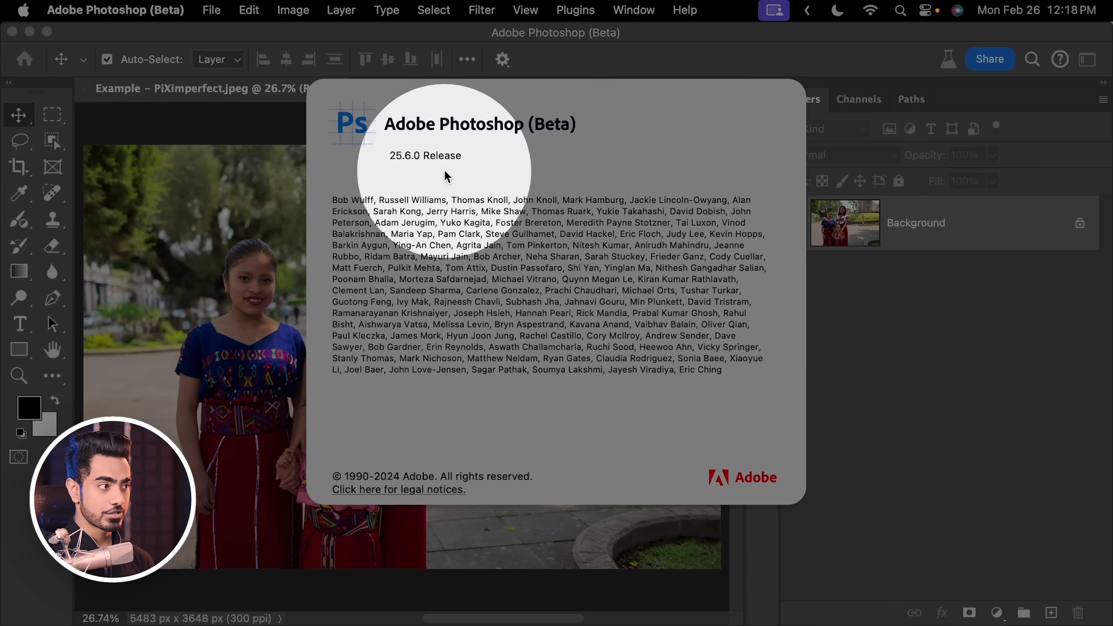
pyautogui.click(420, 163)
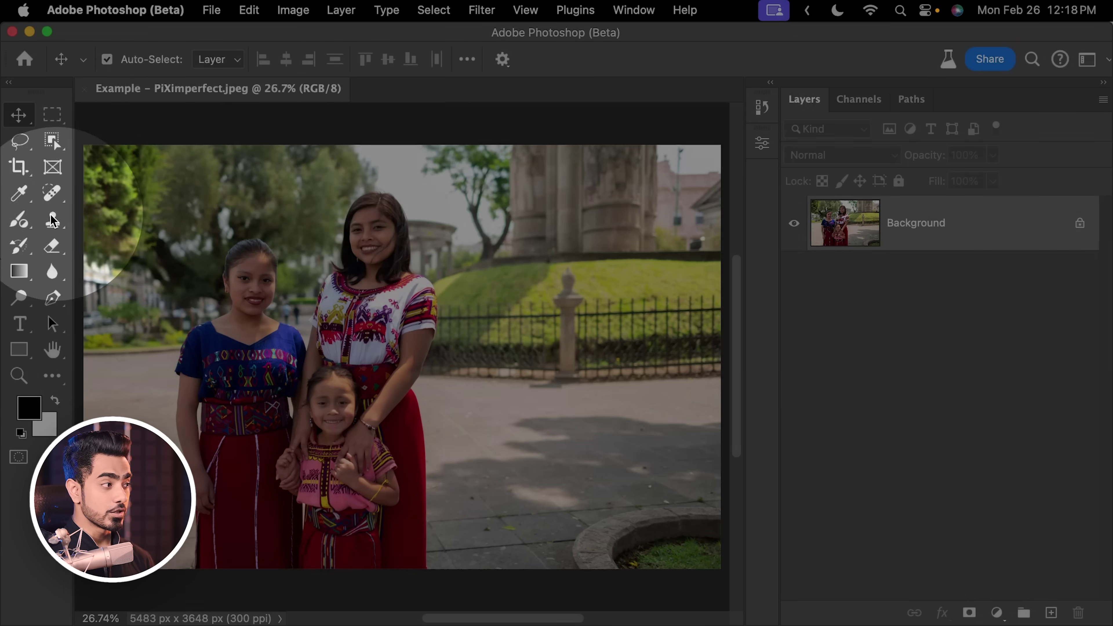
# Explore the Adjustment Brush and Brush Tool flyout and the toolbar customization settings.
pyautogui.click(26, 226)
pyautogui.rightClick(26, 227)
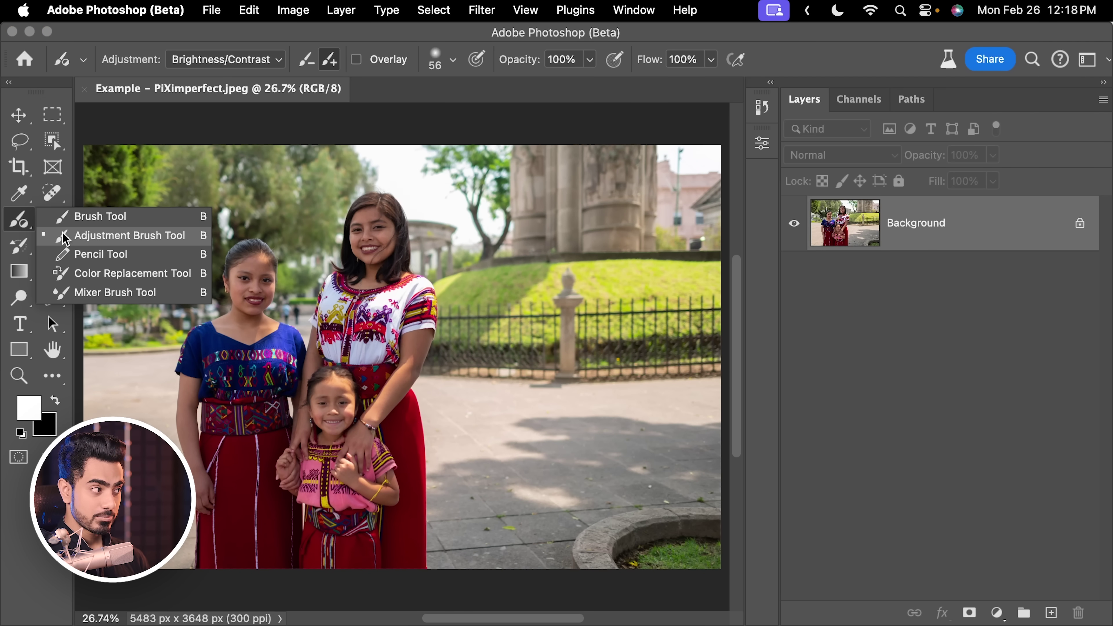
pyautogui.click(63, 217)
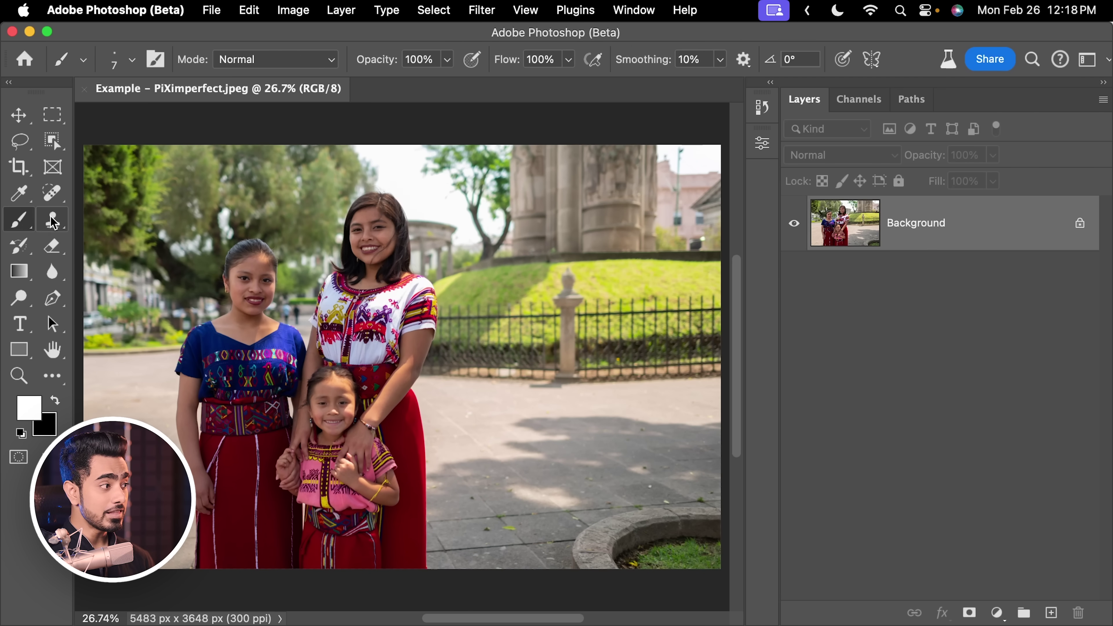
pyautogui.rightClick(25, 222)
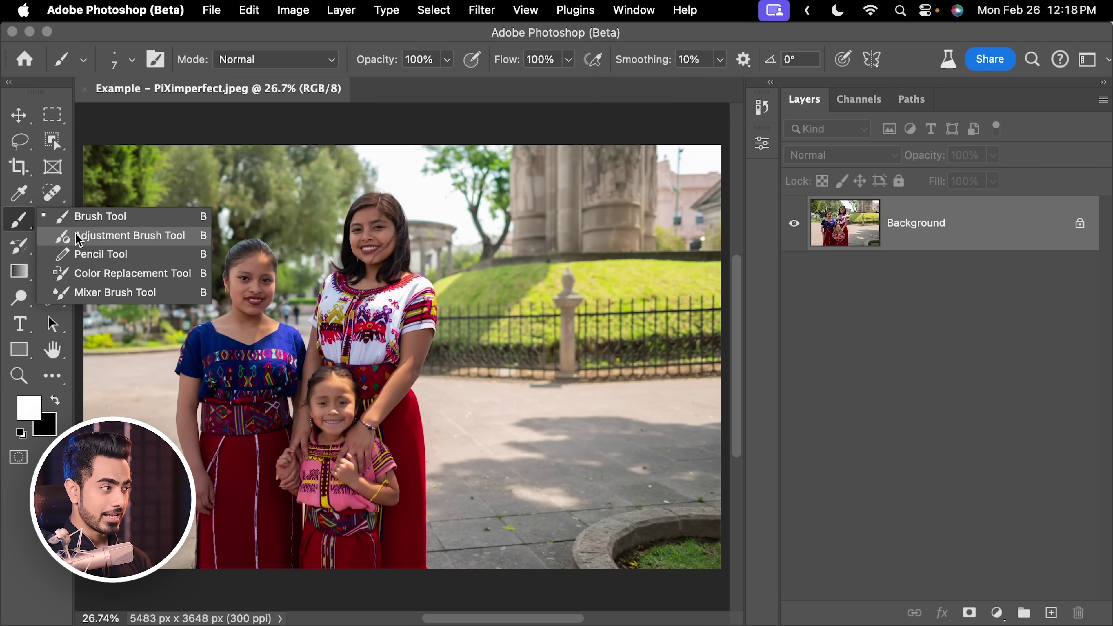
pyautogui.click(89, 236)
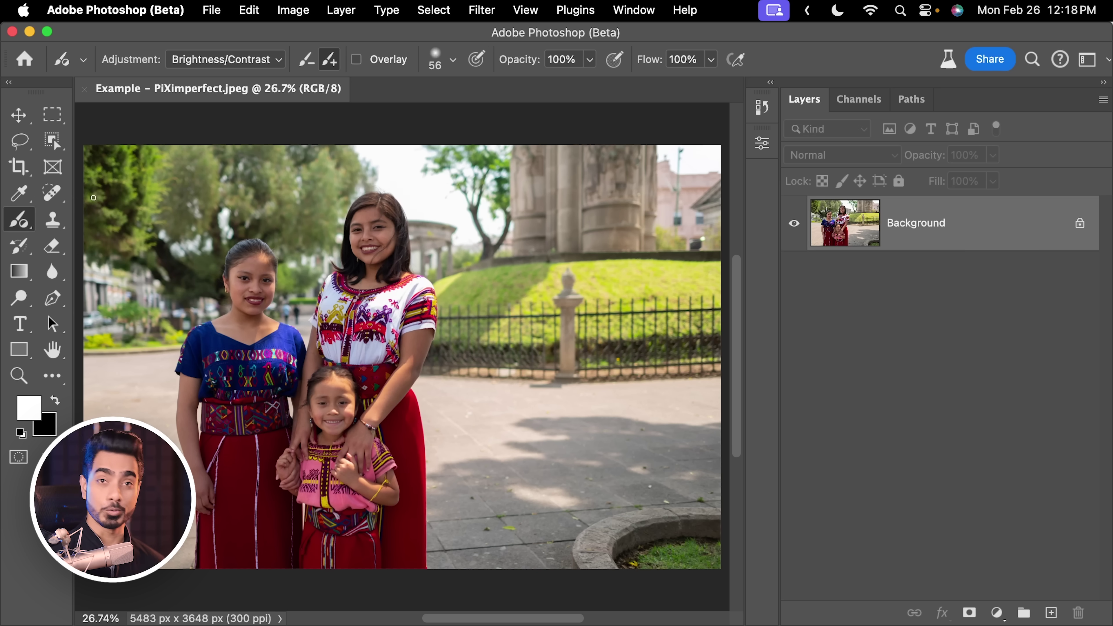
pyautogui.click(60, 387)
pyautogui.click(103, 381)
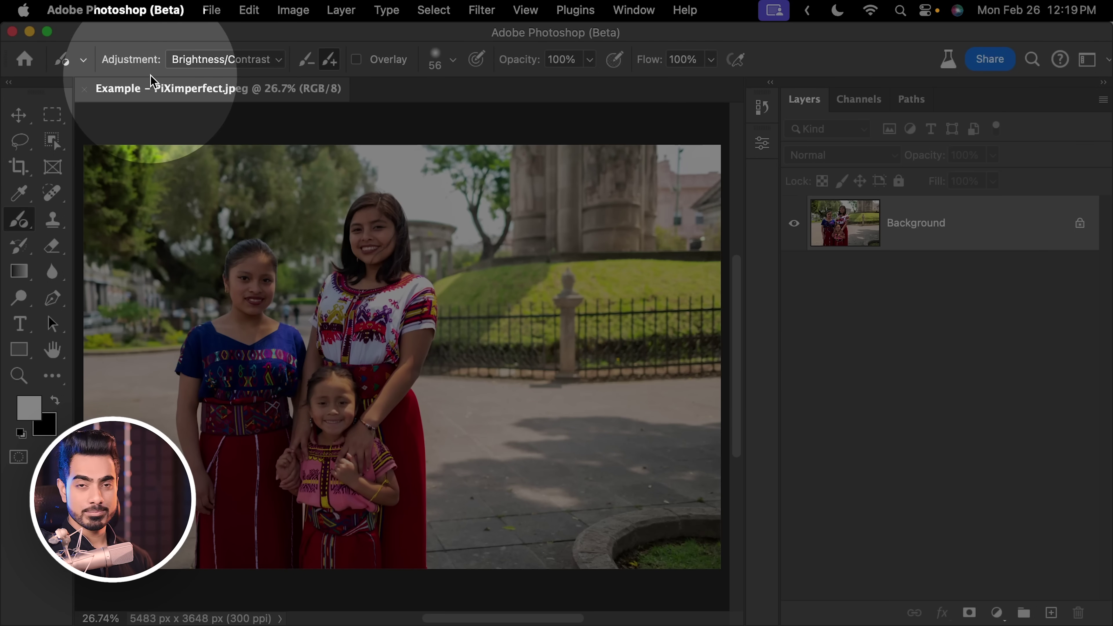
pyautogui.click(189, 63)
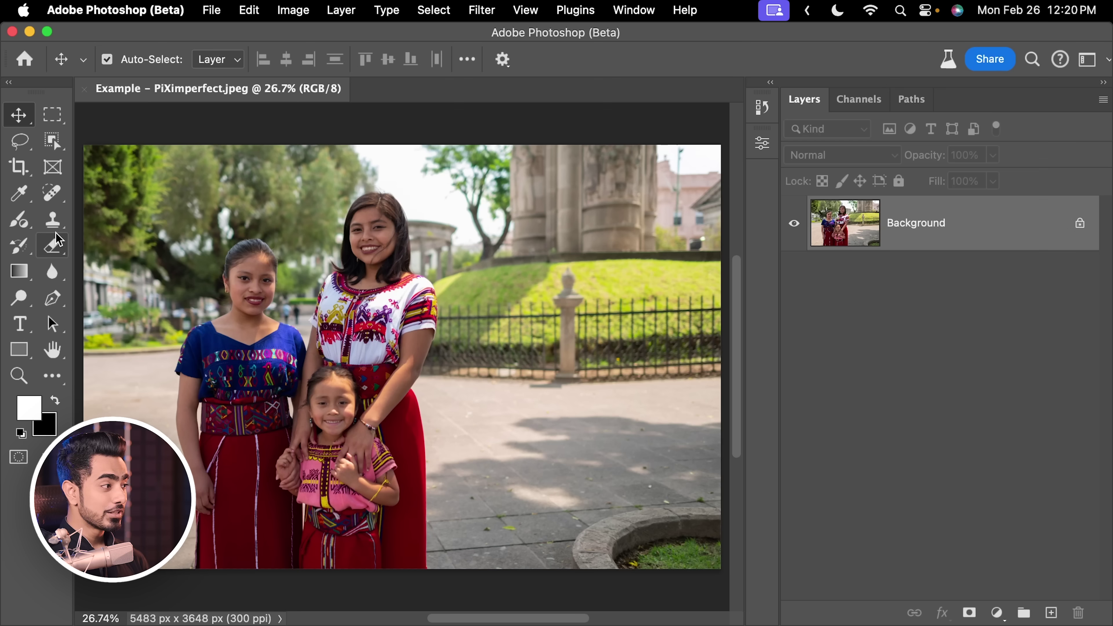
# Select the Adjustment Brush set to Exposure at size 540.
pyautogui.click(18, 219)
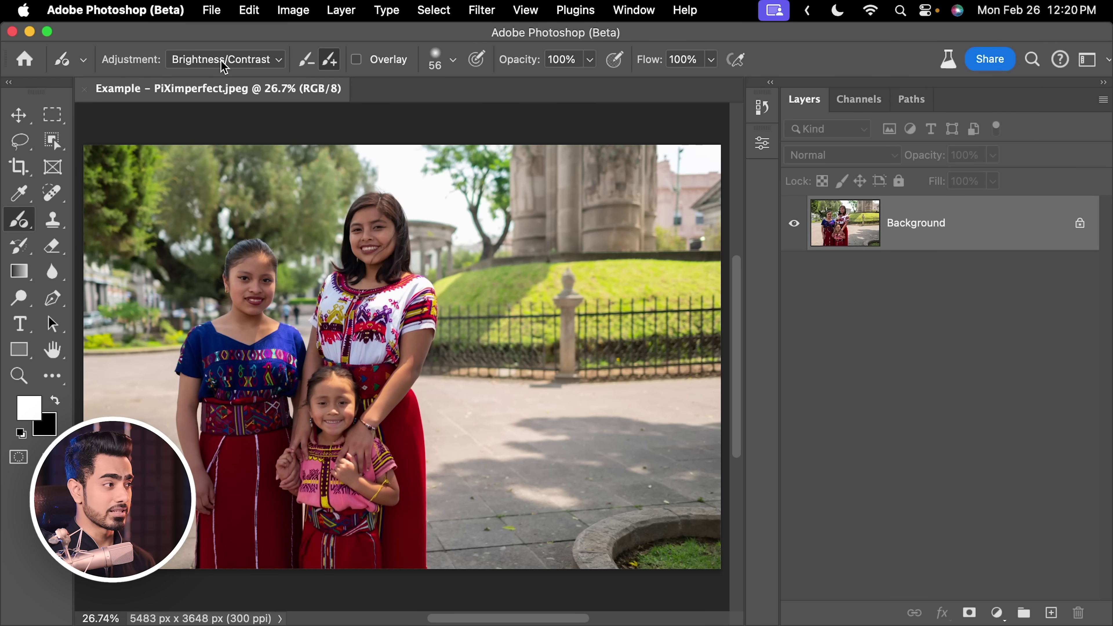
pyautogui.click(224, 66)
pyautogui.click(209, 85)
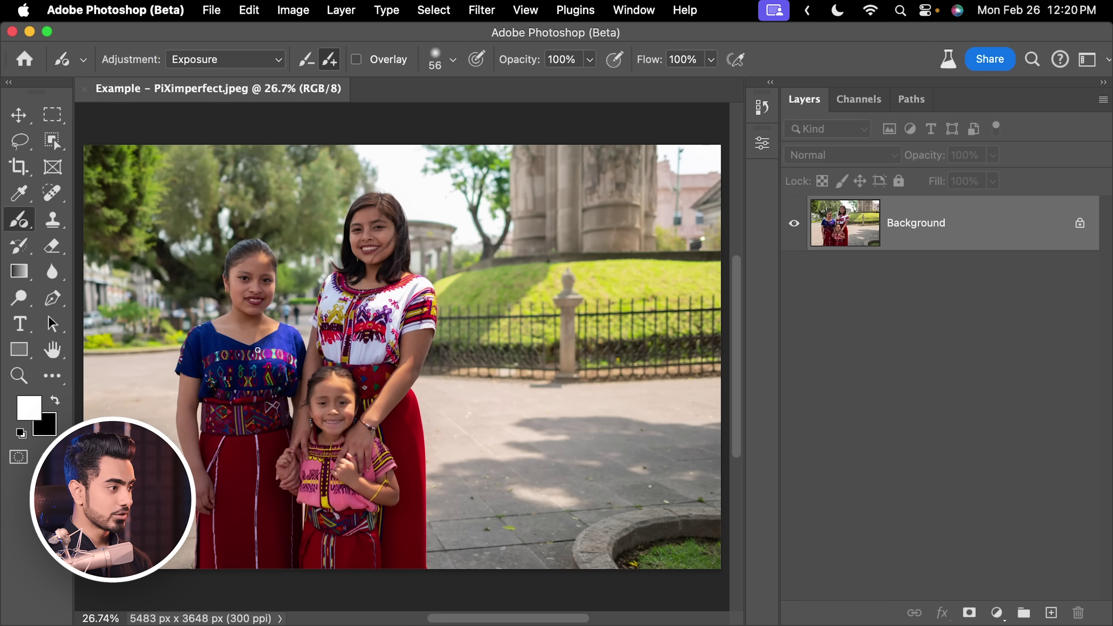
pyautogui.moveTo(256, 350); pyautogui.dragTo(281, 350)
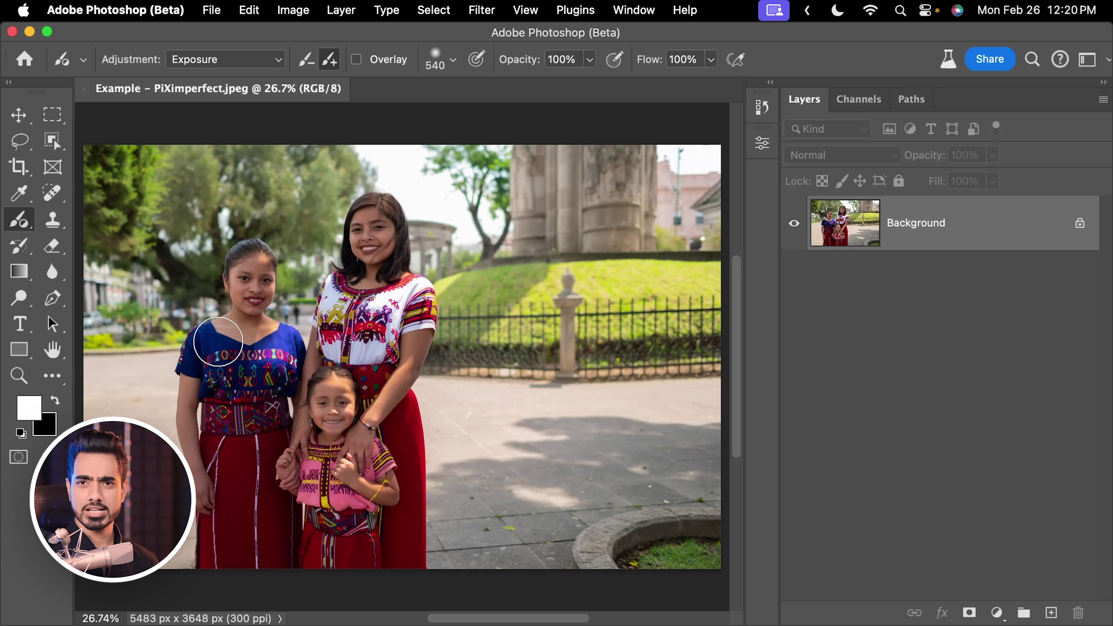
# Paint Exposure over the family, lower it to +0.63, then delete the Exposure 1 layer.
pyautogui.click(252, 284)
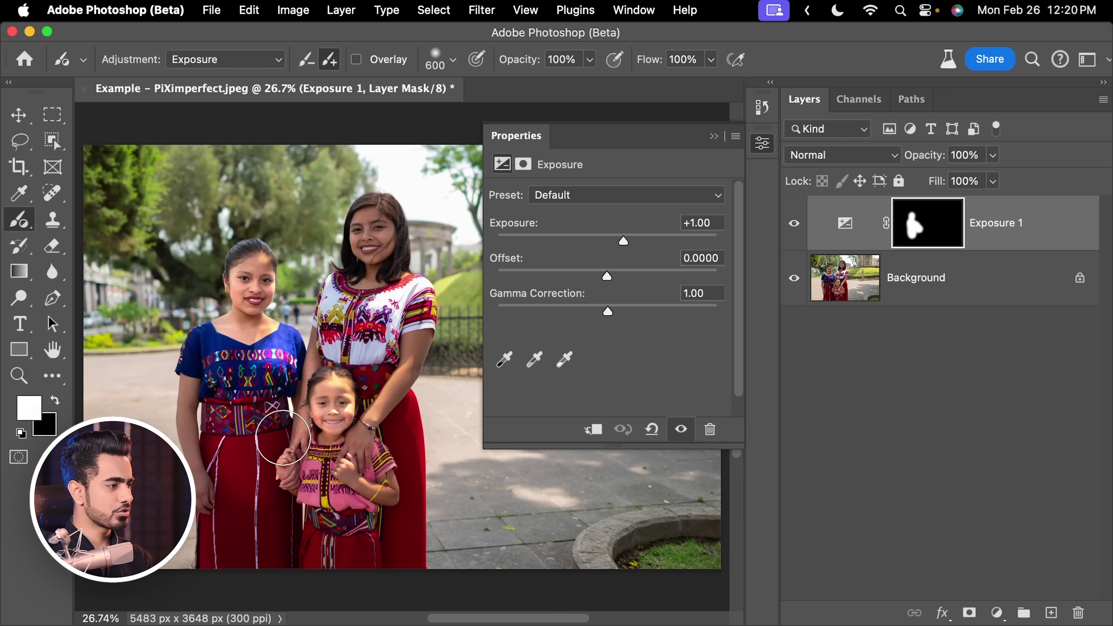
pyautogui.moveTo(259, 451)
pyautogui.mouseDown()
pyautogui.moveTo(303, 510)
pyautogui.moveTo(369, 346)
pyautogui.moveTo(361, 313)
pyautogui.mouseUp()
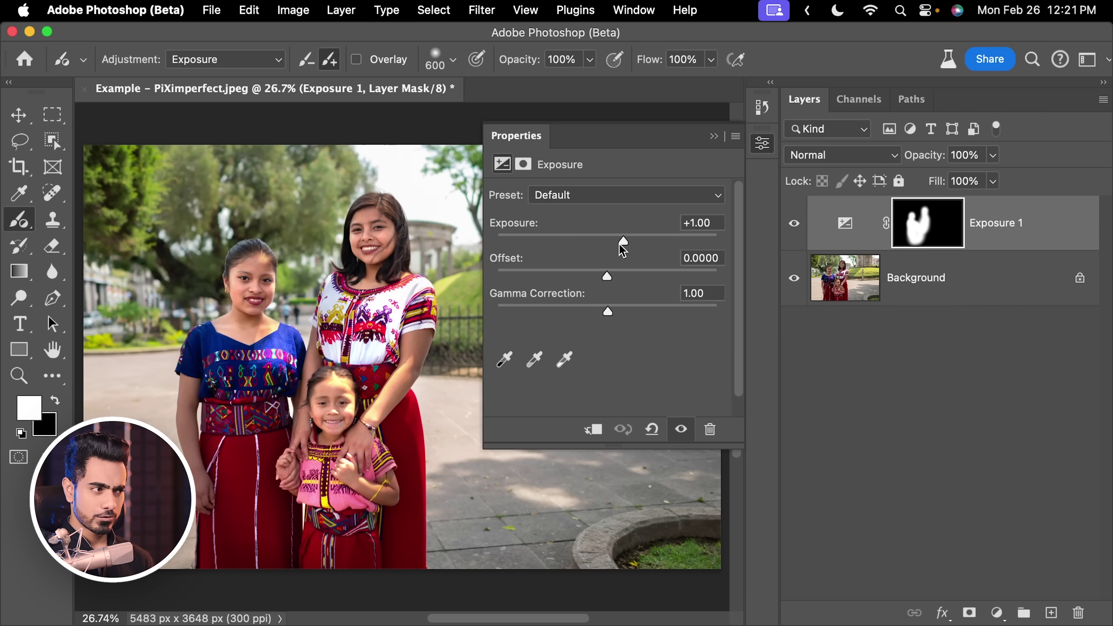
pyautogui.moveTo(621, 246); pyautogui.dragTo(618, 244)
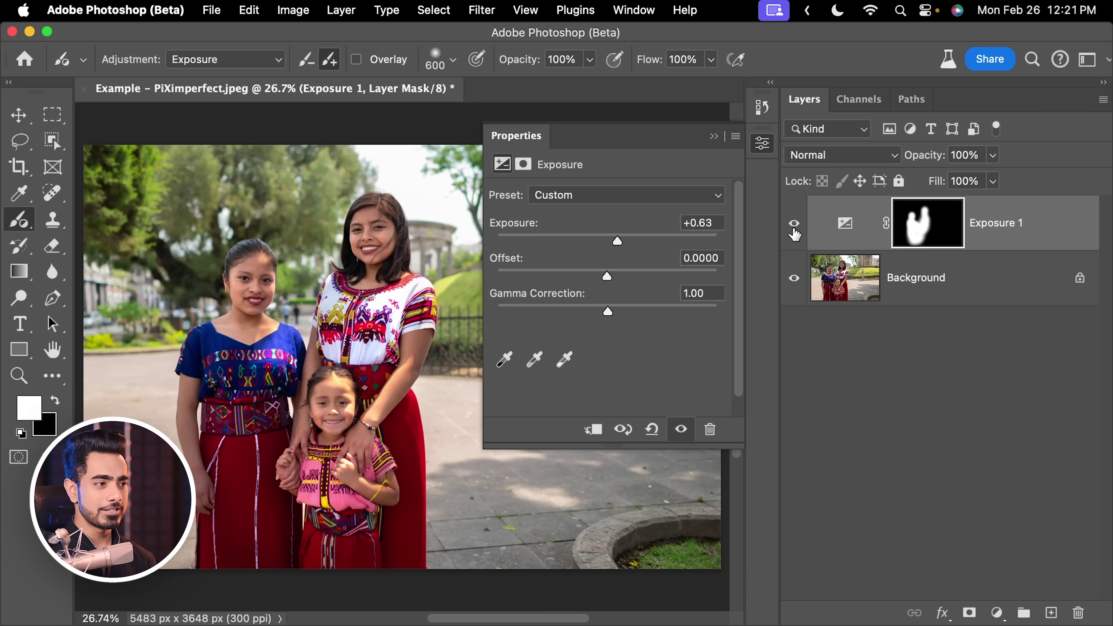
pyautogui.moveTo(1046, 227); pyautogui.dragTo(1078, 613)
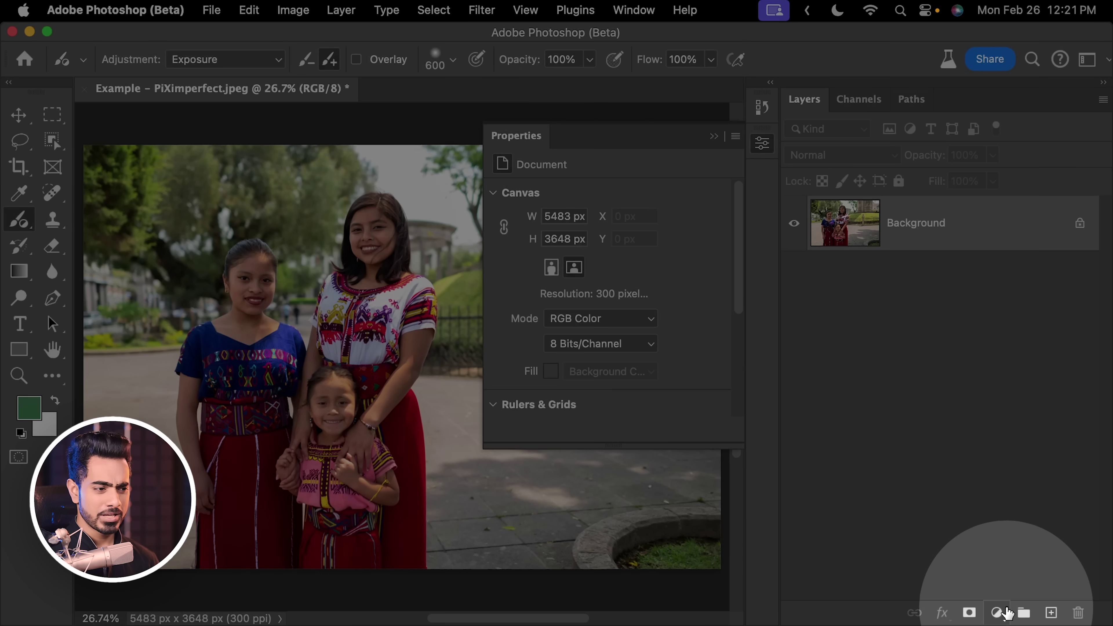
# Add an Exposure adjustment layer at +0.58 and invert its mask.
pyautogui.click(997, 613)
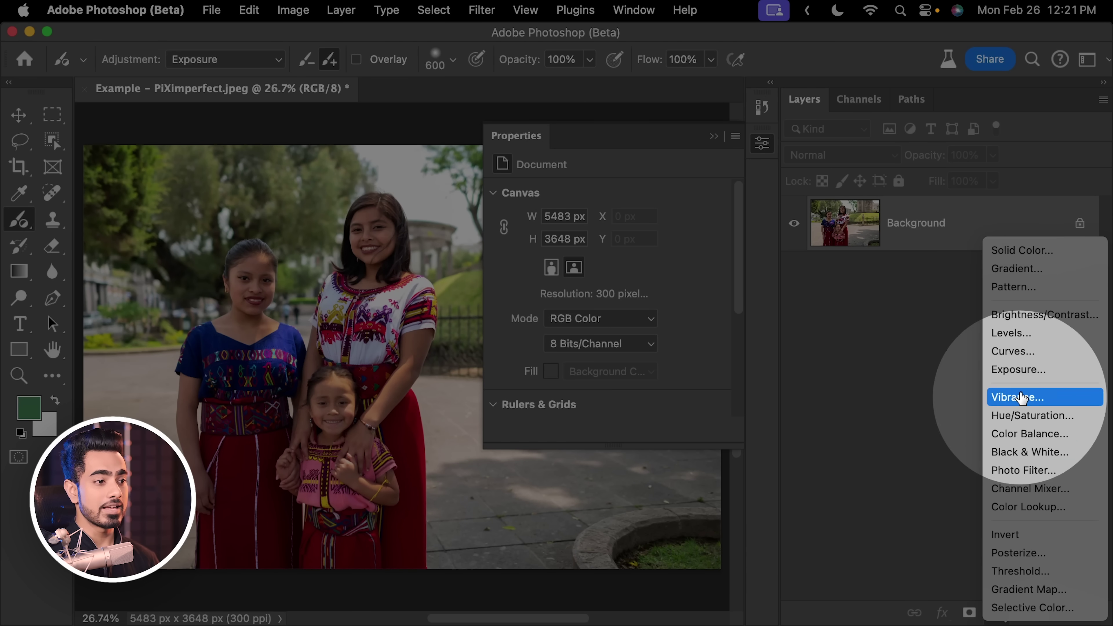
pyautogui.click(1019, 370)
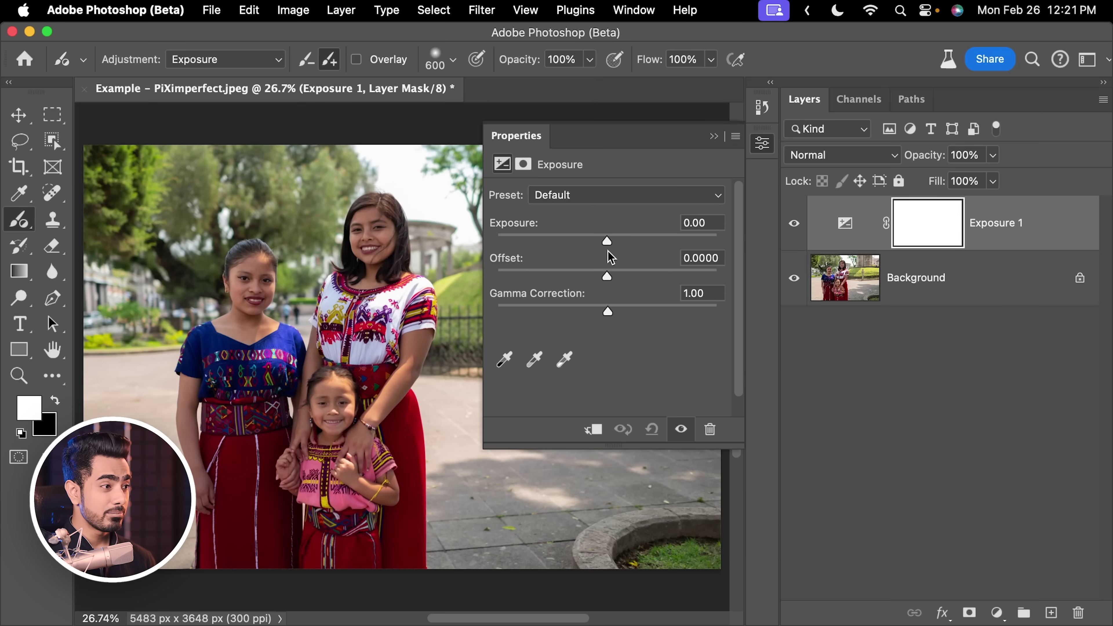
pyautogui.moveTo(607, 240); pyautogui.dragTo(616, 241)
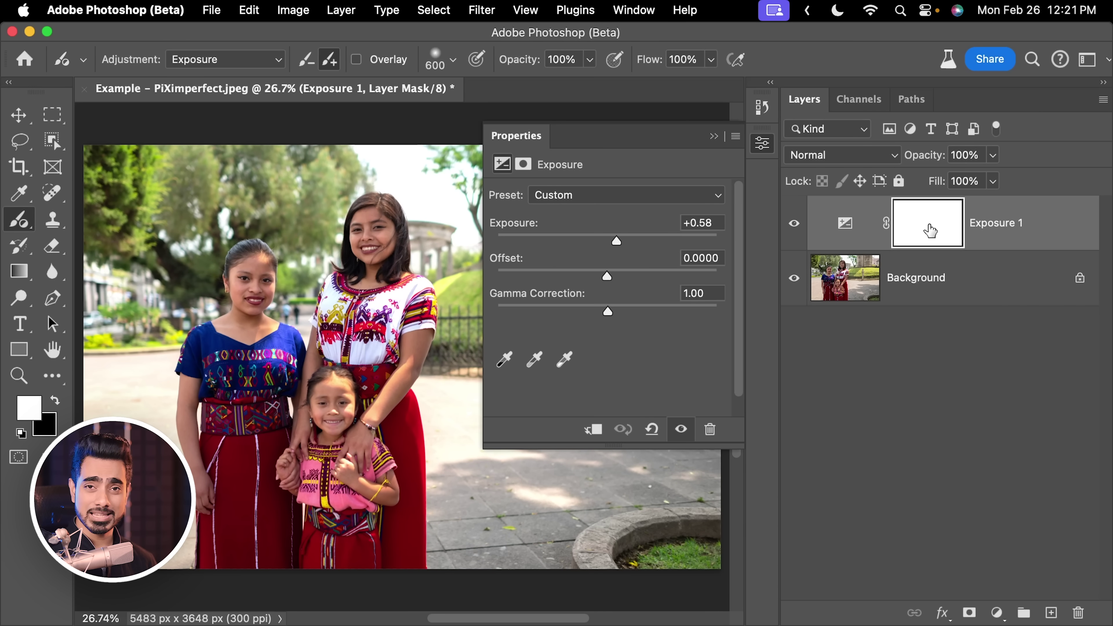
pyautogui.press('super+i')
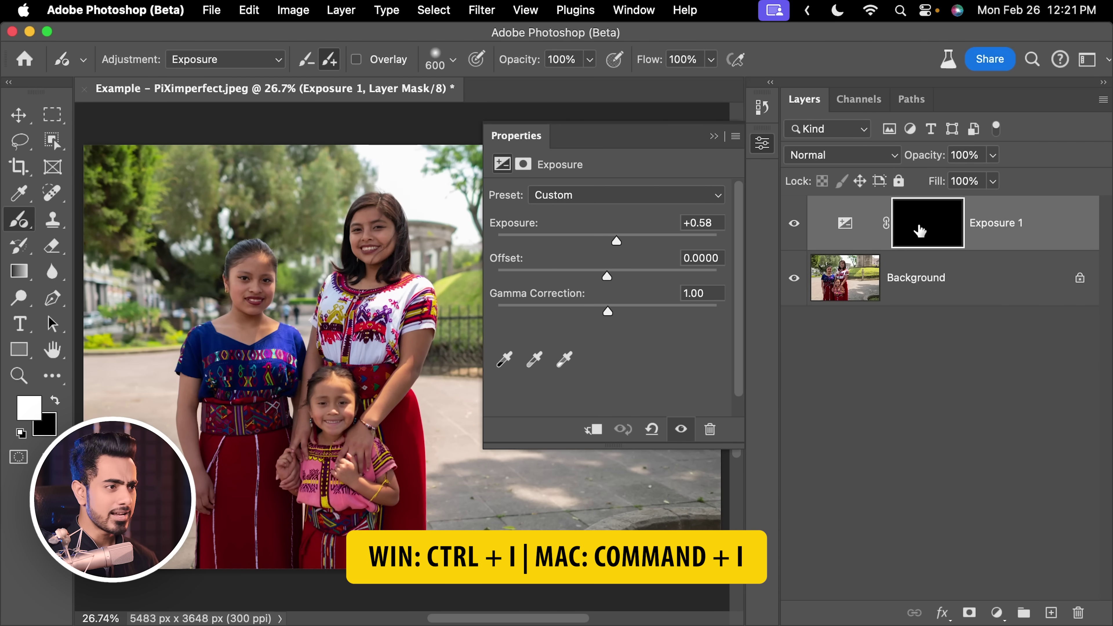
# Paint the brightening back onto the older woman's and child's faces with the Brush Tool.
pyautogui.rightClick(17, 224)
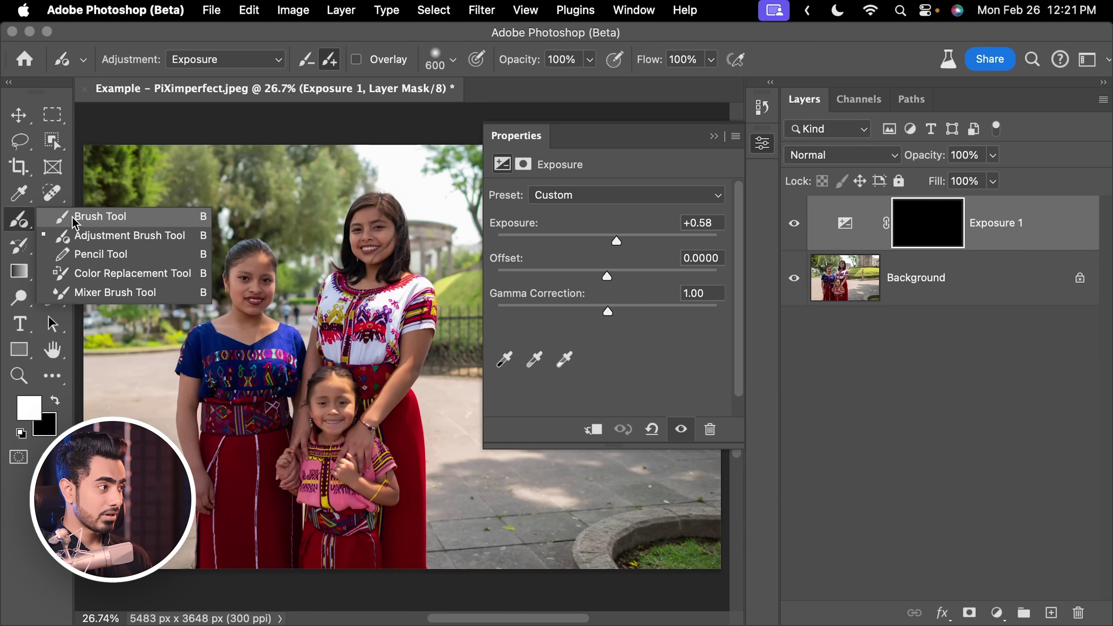
pyautogui.click(100, 218)
pyautogui.click(376, 235)
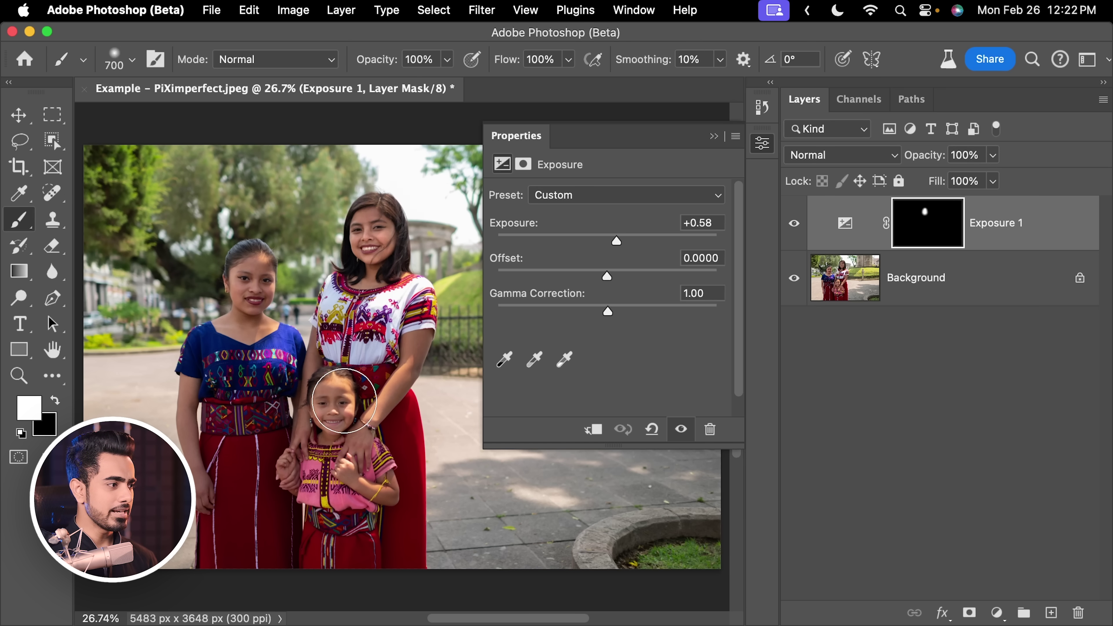
pyautogui.click(337, 409)
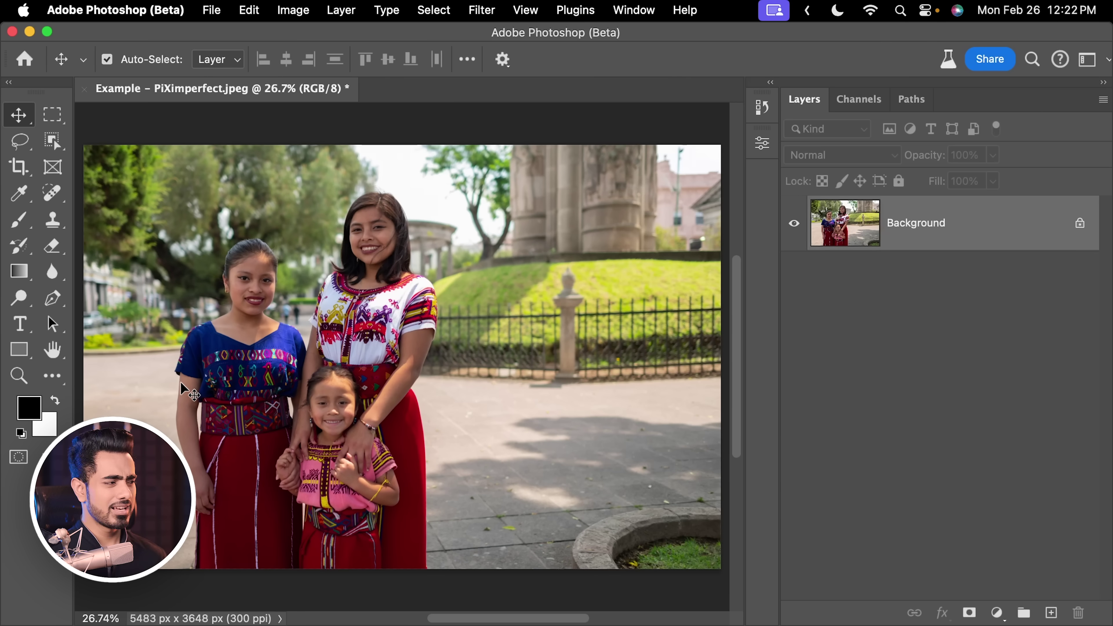
# Automatically select the three people with the selection tools.
pyautogui.click(62, 148)
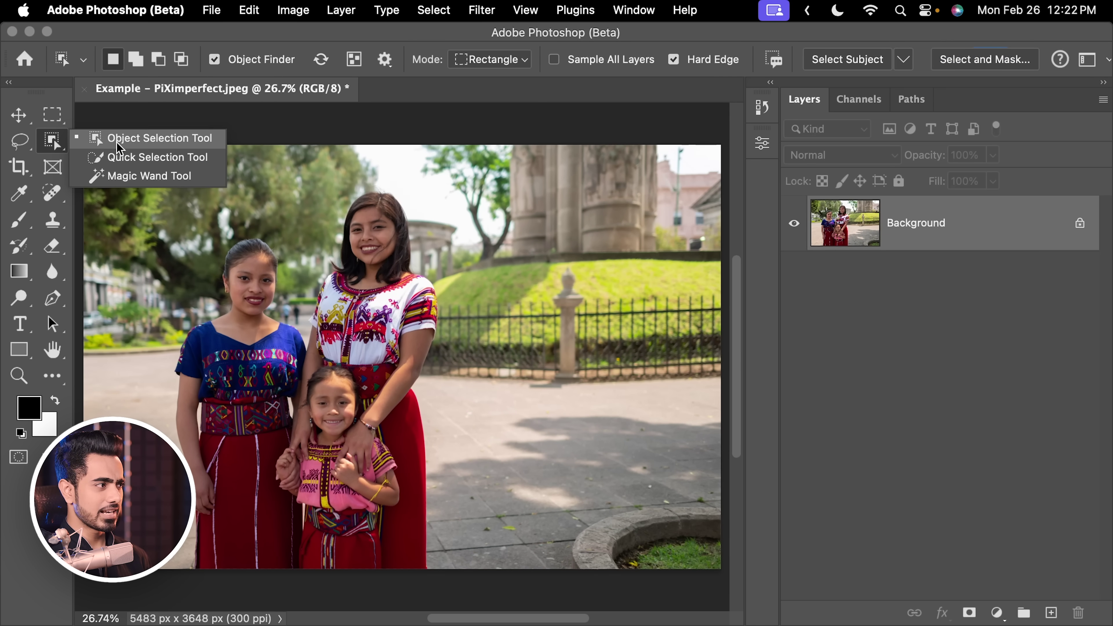
pyautogui.click(133, 157)
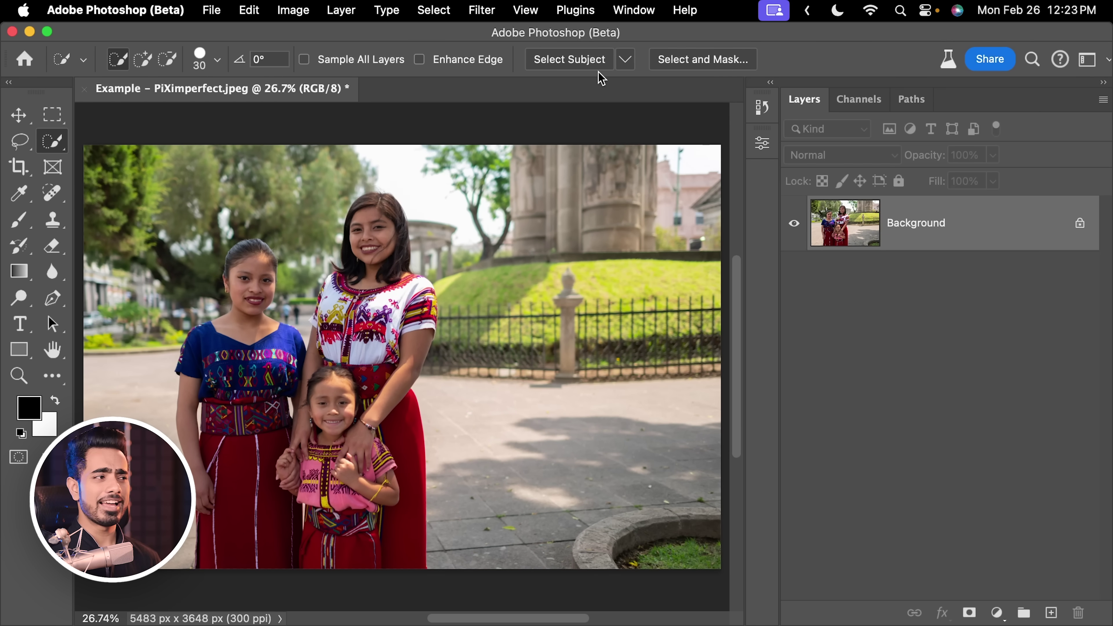
pyautogui.click(584, 63)
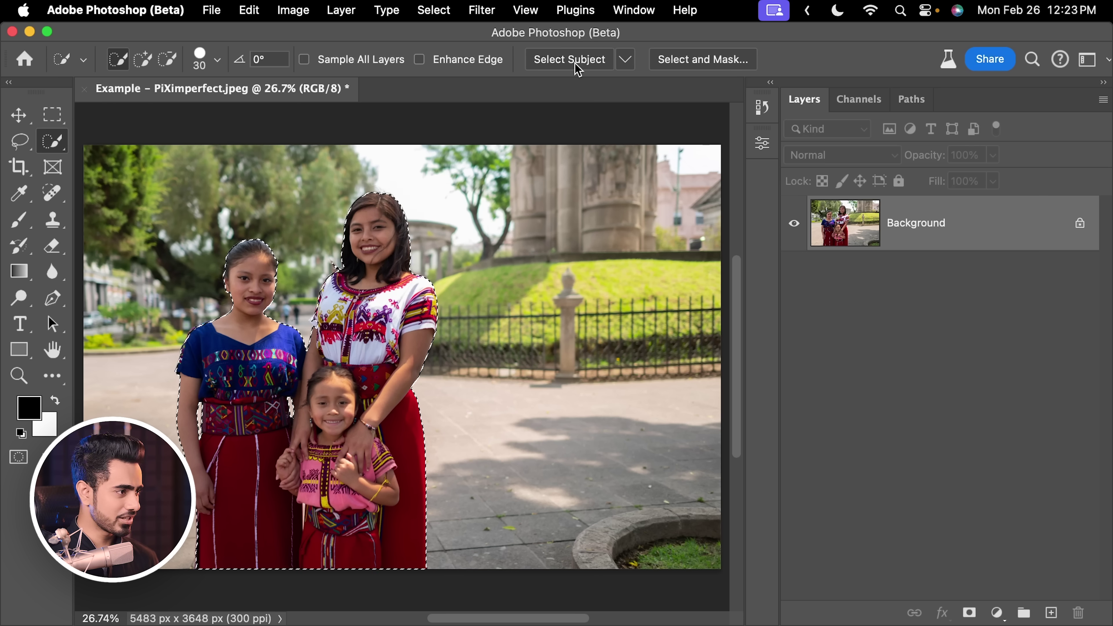
# Brighten the selected family with an upward Curves bend, then pick the Adjustment Brush.
pyautogui.click(999, 614)
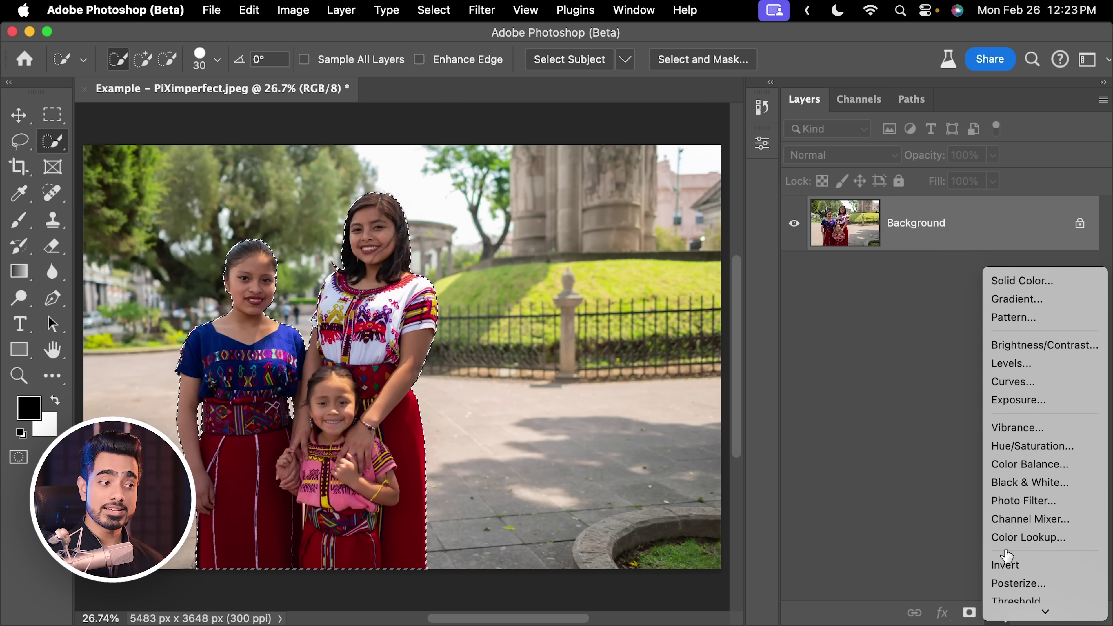
pyautogui.click(1008, 380)
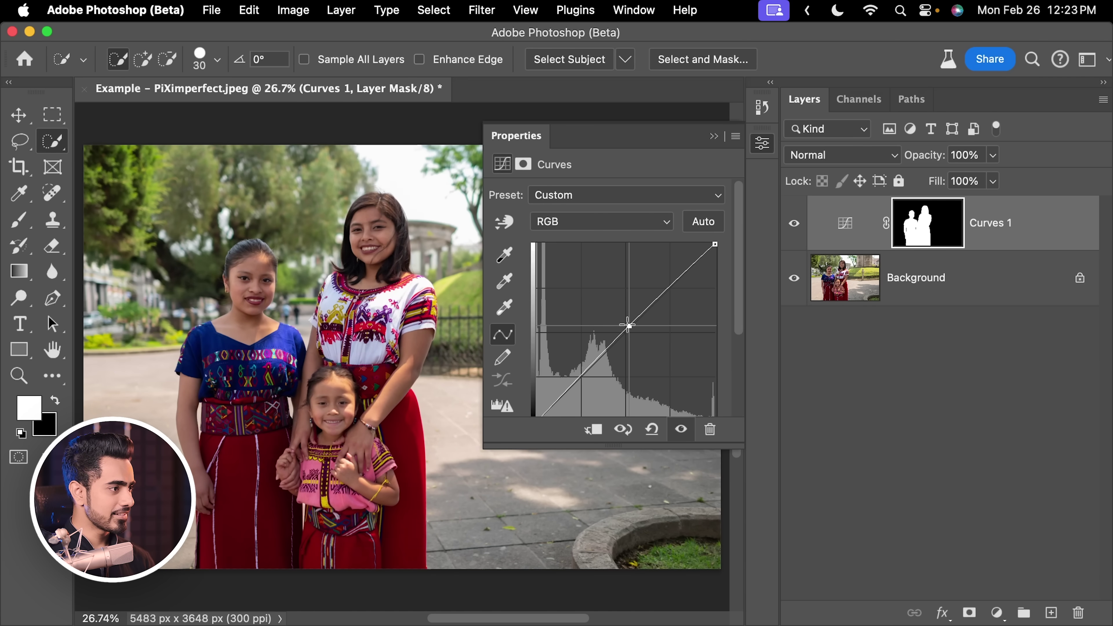
pyautogui.moveTo(628, 325); pyautogui.dragTo(622, 315)
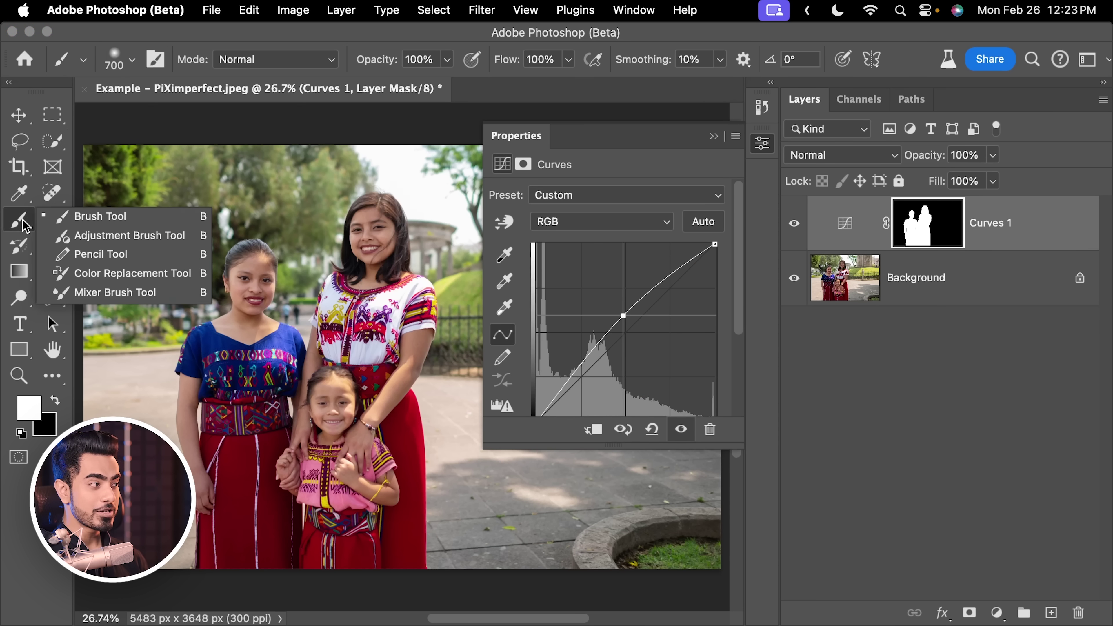
pyautogui.click(78, 239)
pyautogui.click(126, 62)
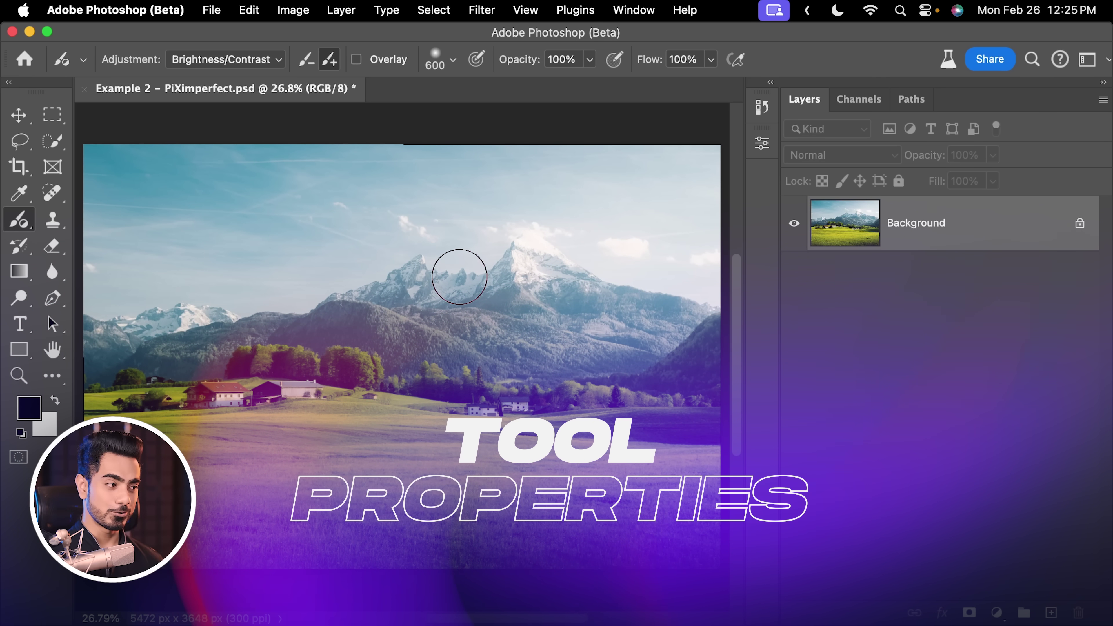
# Set the Adjustment Brush to Brightness/Contrast with a 1285 brush size.
pyautogui.scroll(-3, 428, 266)
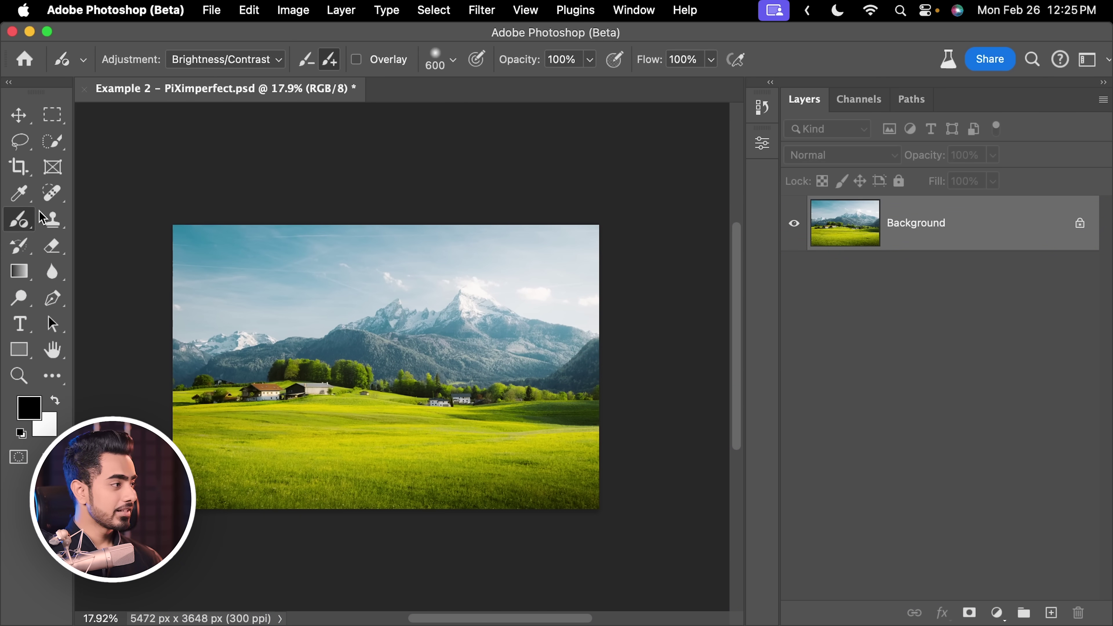
pyautogui.moveTo(18, 227); pyautogui.dragTo(84, 240)
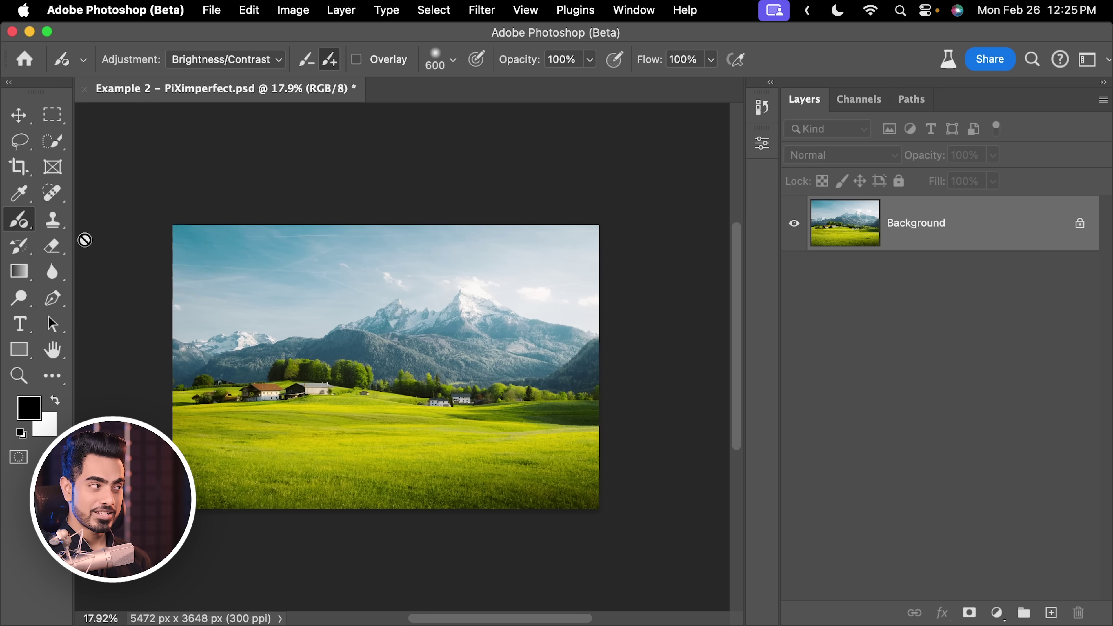
pyautogui.click(224, 66)
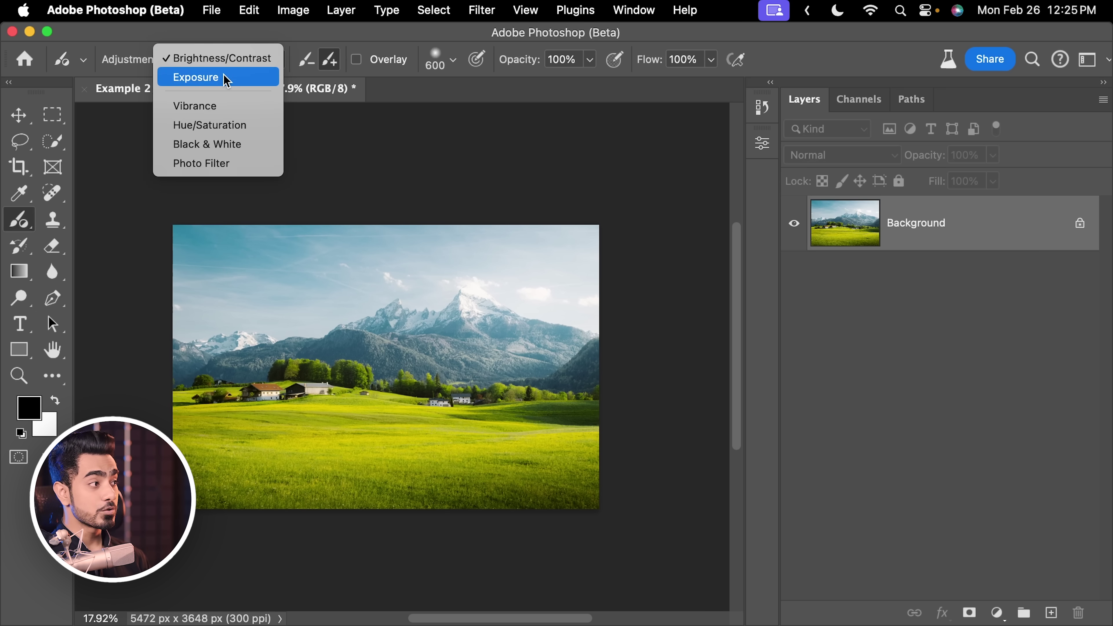
pyautogui.click(239, 65)
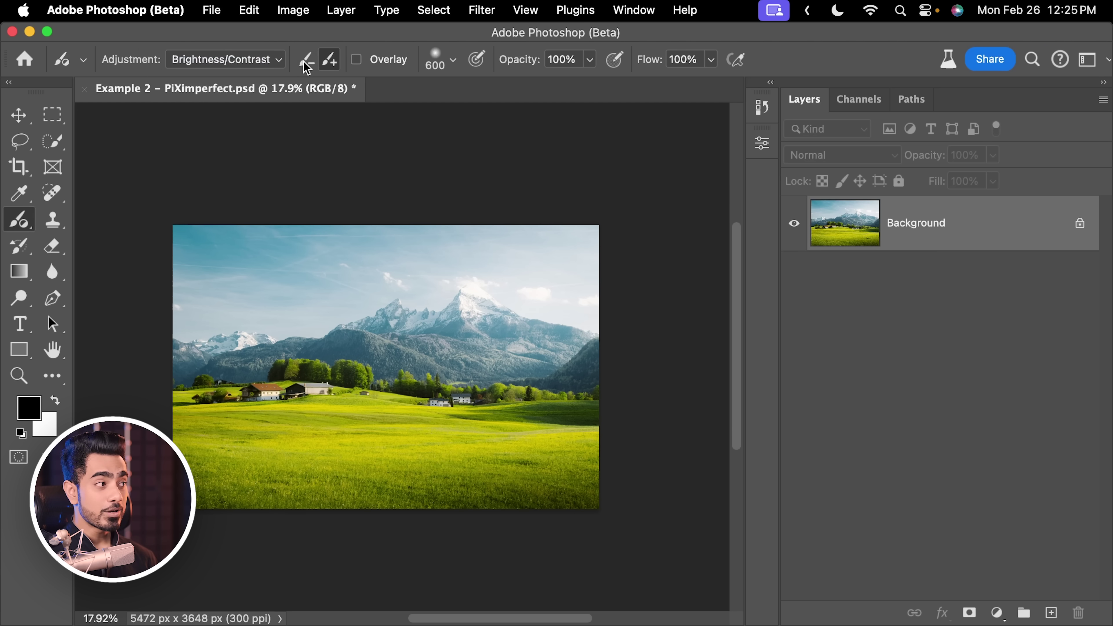
pyautogui.moveTo(231, 291); pyautogui.dragTo(272, 289)
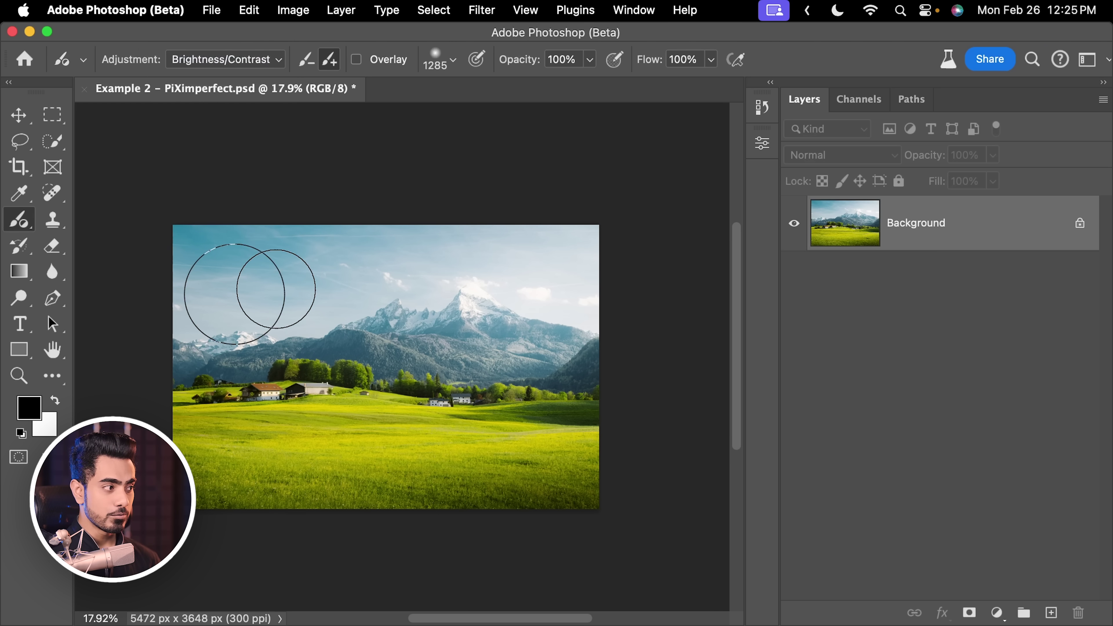
# Paint the adjustment over the sky, refine it with X, and set Brightness -19, Contrast 14.
pyautogui.moveTo(197, 267)
pyautogui.mouseDown()
pyautogui.moveTo(237, 256)
pyautogui.moveTo(215, 286)
pyautogui.moveTo(312, 296)
pyautogui.moveTo(250, 299)
pyautogui.moveTo(293, 291)
pyautogui.mouseUp()
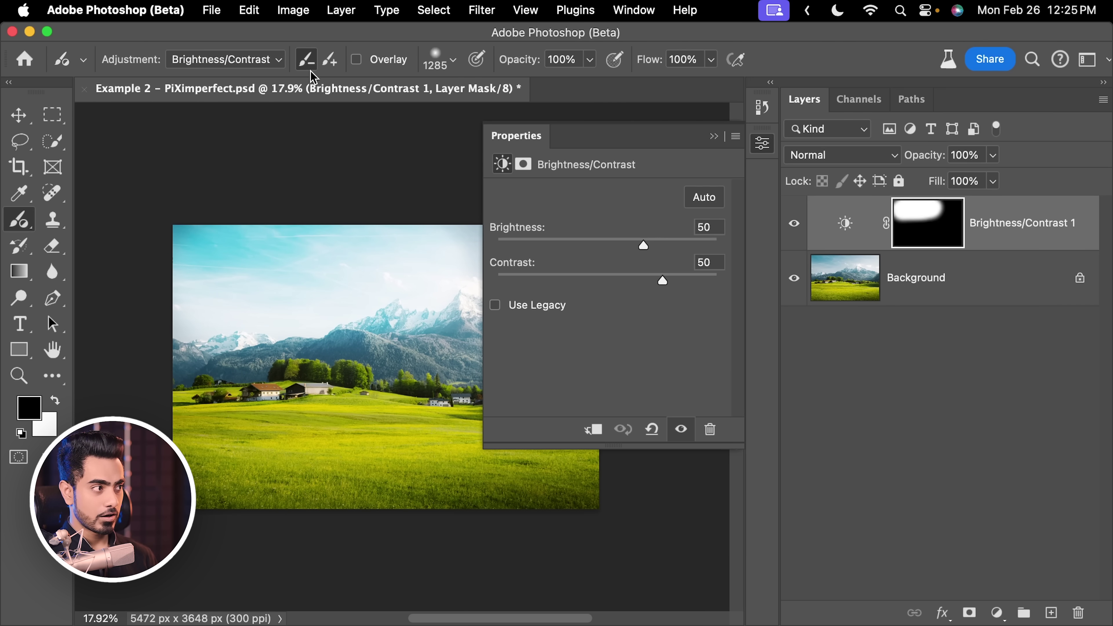
pyautogui.moveTo(317, 309)
pyautogui.mouseDown()
pyautogui.moveTo(325, 334)
pyautogui.moveTo(227, 323)
pyautogui.moveTo(232, 295)
pyautogui.moveTo(309, 293)
pyautogui.moveTo(170, 284)
pyautogui.mouseUp()
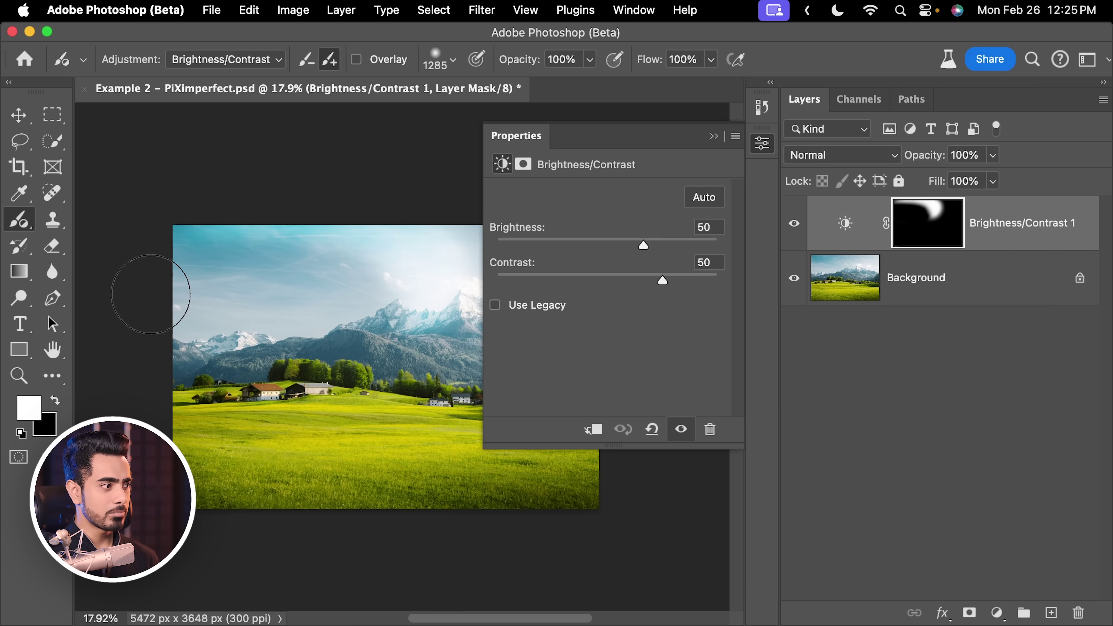
pyautogui.moveTo(151, 295)
pyautogui.mouseDown()
pyautogui.moveTo(147, 263)
pyautogui.moveTo(179, 257)
pyautogui.mouseUp()
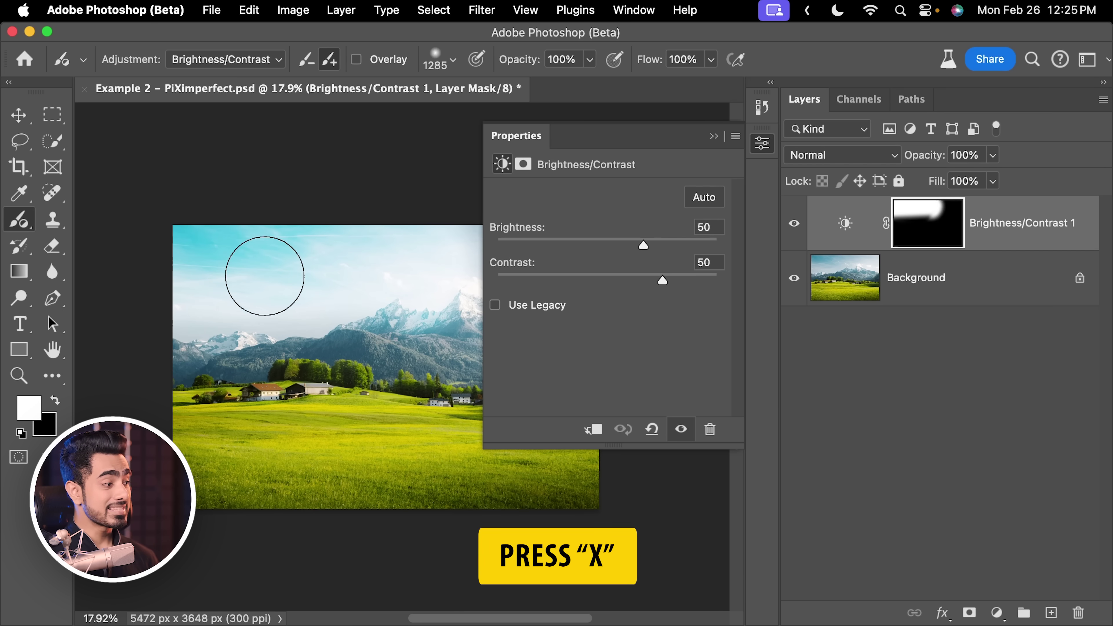
pyautogui.press('x')
pyautogui.press('x')
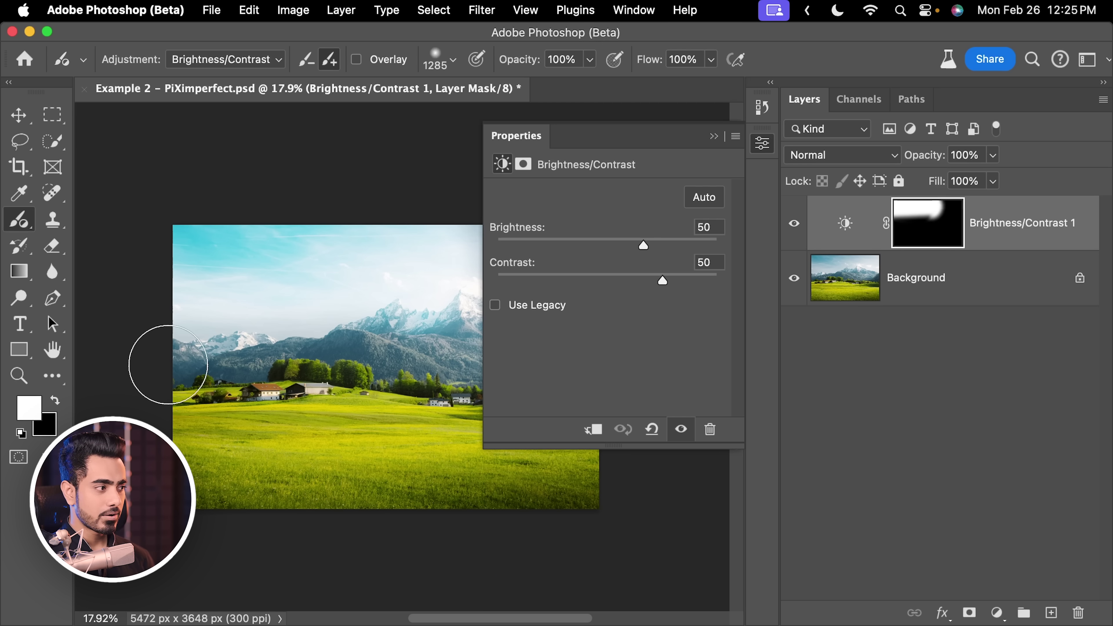
pyautogui.press('x')
pyautogui.press('x')
pyautogui.moveTo(303, 290)
pyautogui.mouseDown()
pyautogui.moveTo(162, 286)
pyautogui.moveTo(324, 265)
pyautogui.mouseUp()
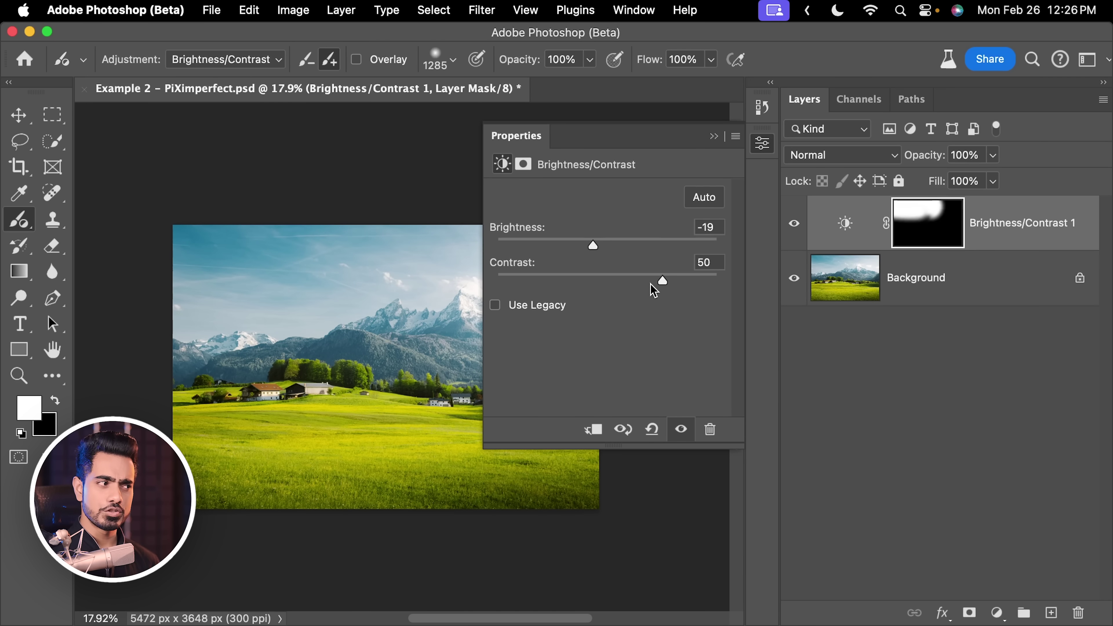
pyautogui.moveTo(662, 280); pyautogui.dragTo(607, 280)
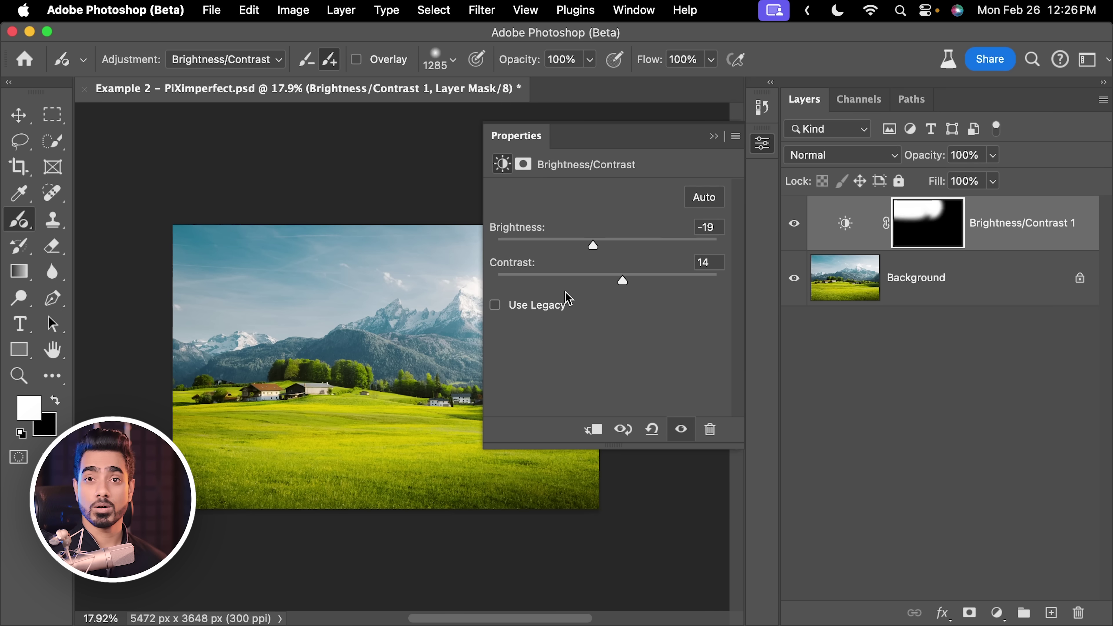
pyautogui.click(713, 136)
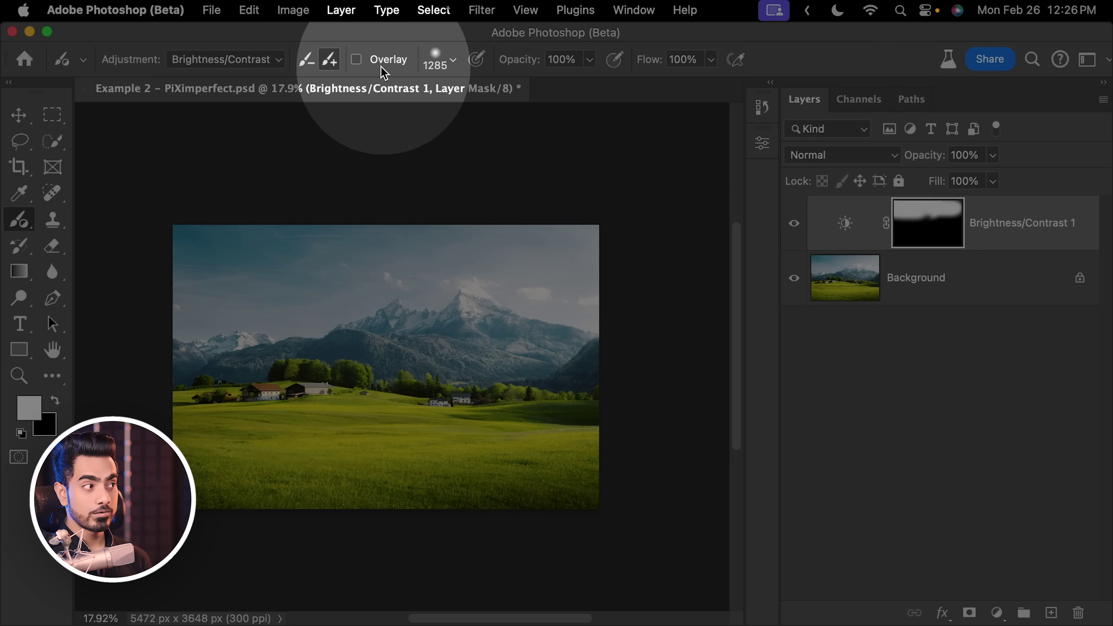
# With the mask overlay shown, extend the sky mask over both mountain ranges, growing the brush to 2700.
pyautogui.click(357, 61)
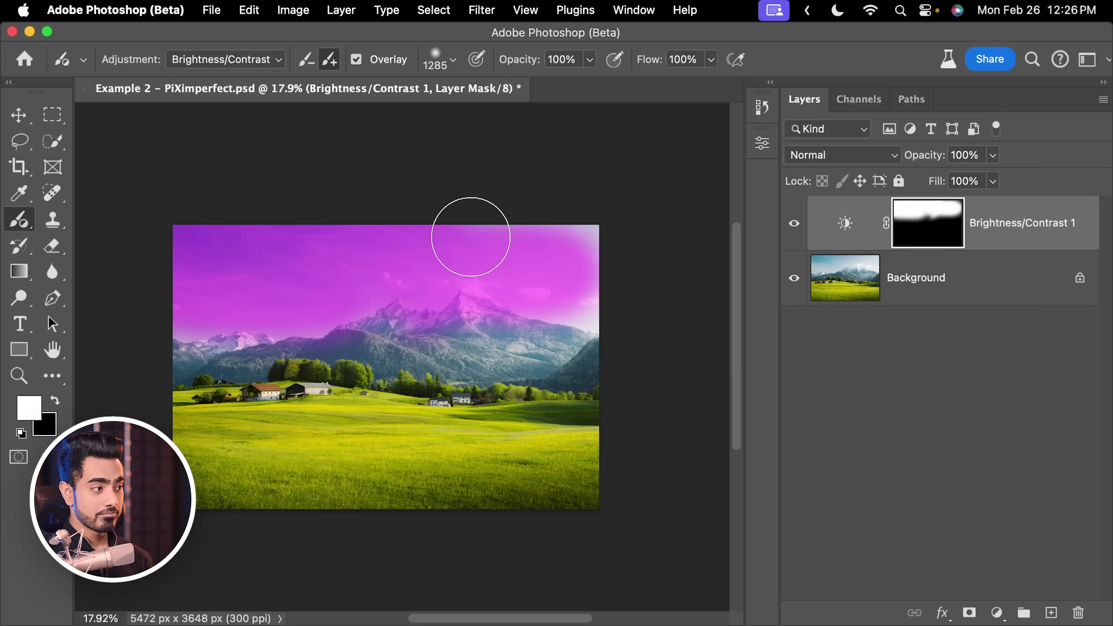
pyautogui.moveTo(495, 263)
pyautogui.mouseDown()
pyautogui.moveTo(587, 276)
pyautogui.moveTo(587, 293)
pyautogui.moveTo(529, 281)
pyautogui.mouseUp()
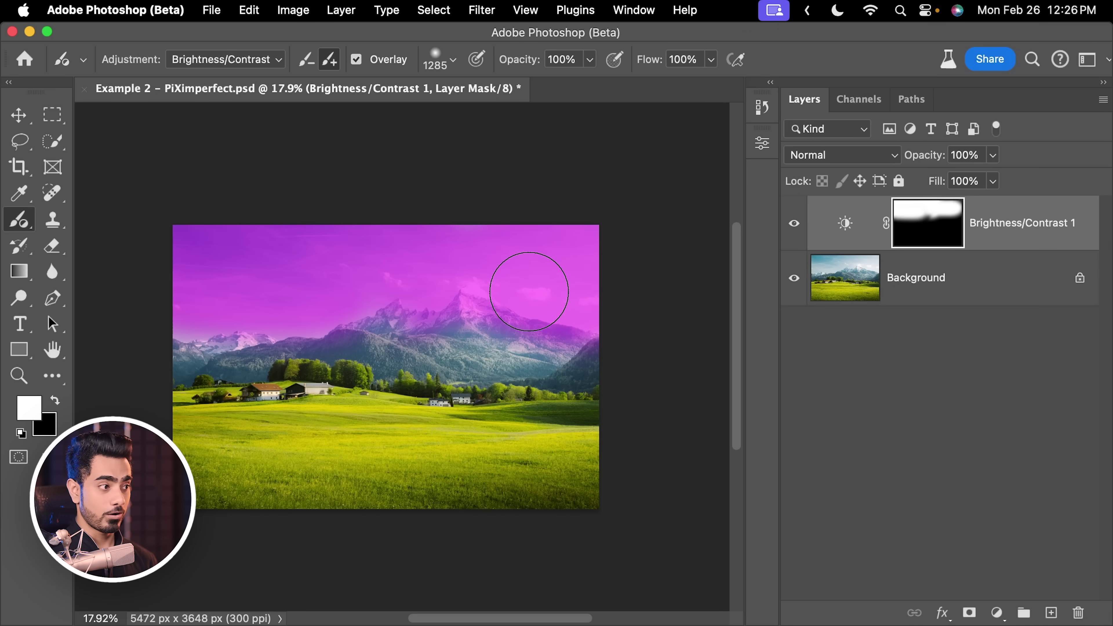
pyautogui.moveTo(342, 293); pyautogui.dragTo(179, 304)
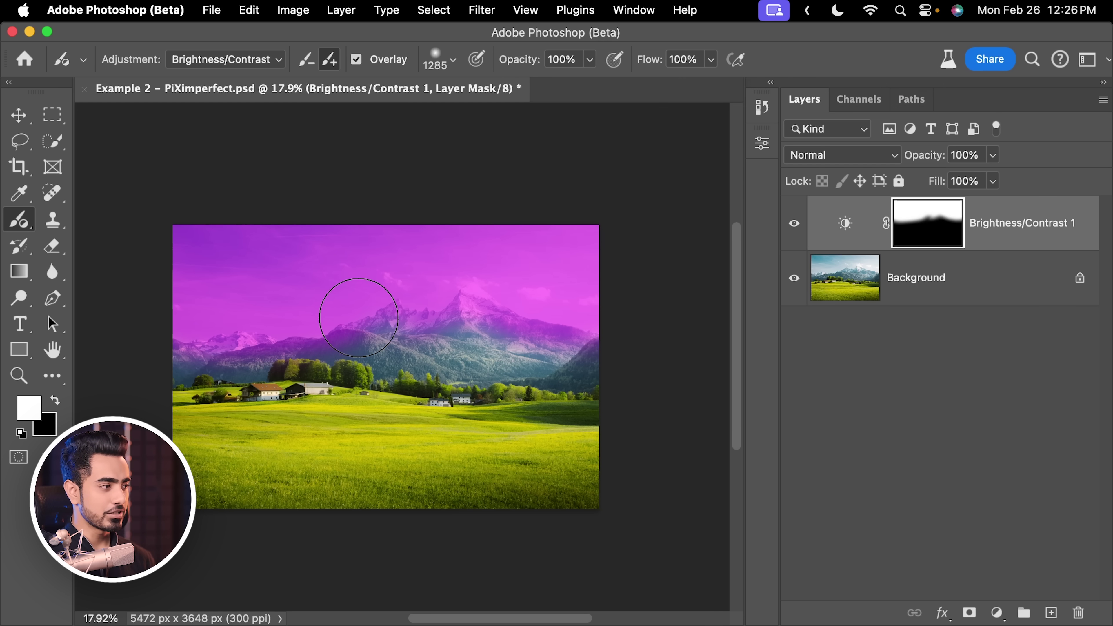
pyautogui.press(']')
pyautogui.press(']')
pyautogui.press(']')
pyautogui.press(']')
pyautogui.press(']')
pyautogui.press(']')
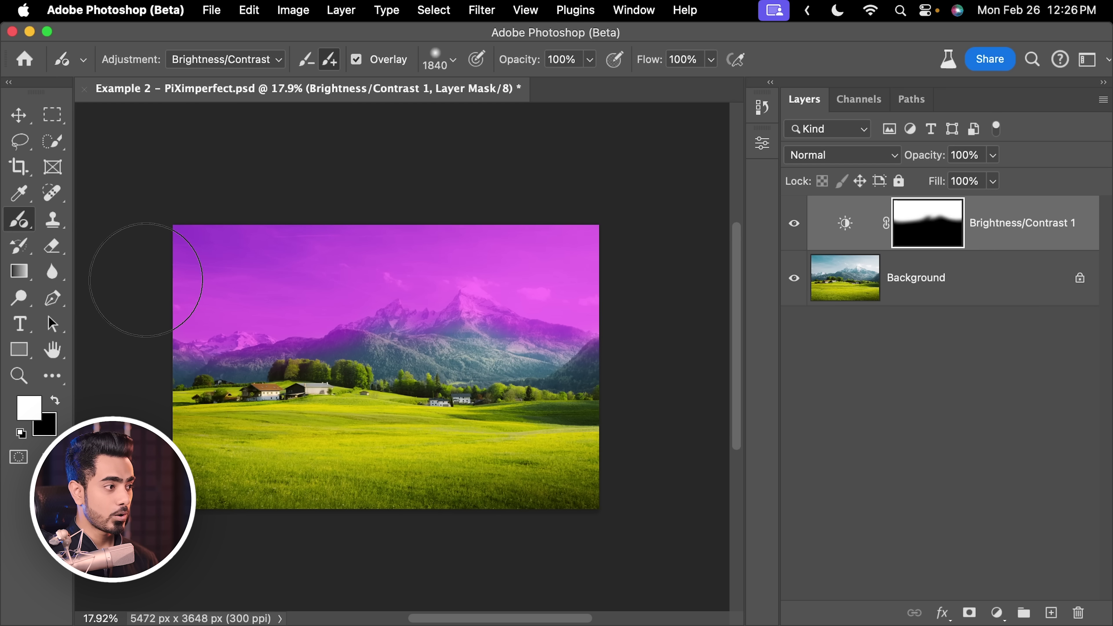
pyautogui.press('x')
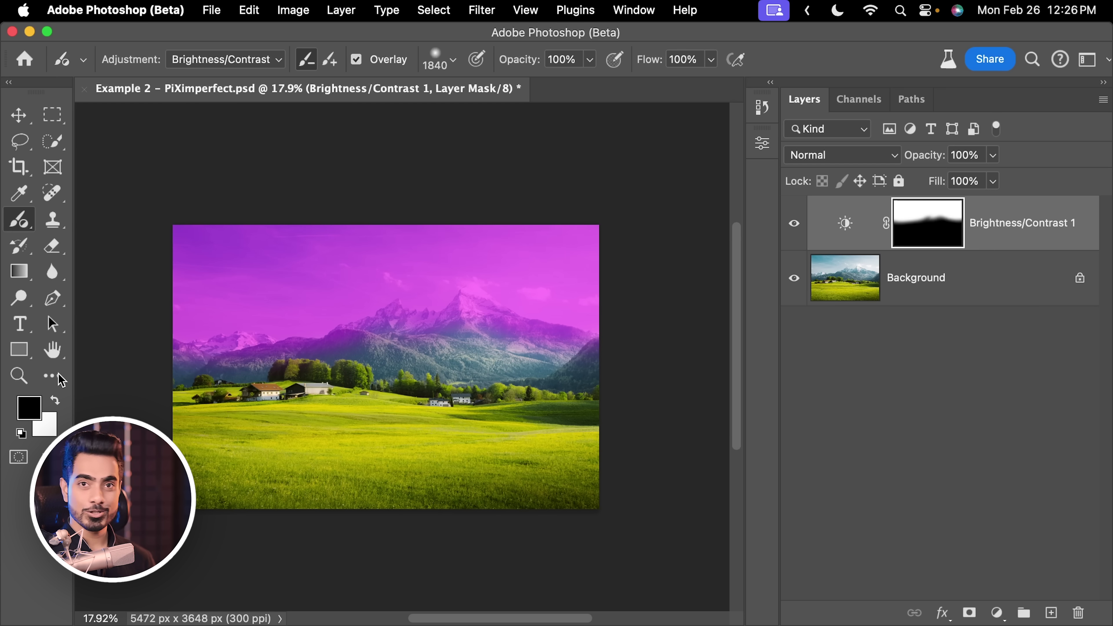
pyautogui.press(']')
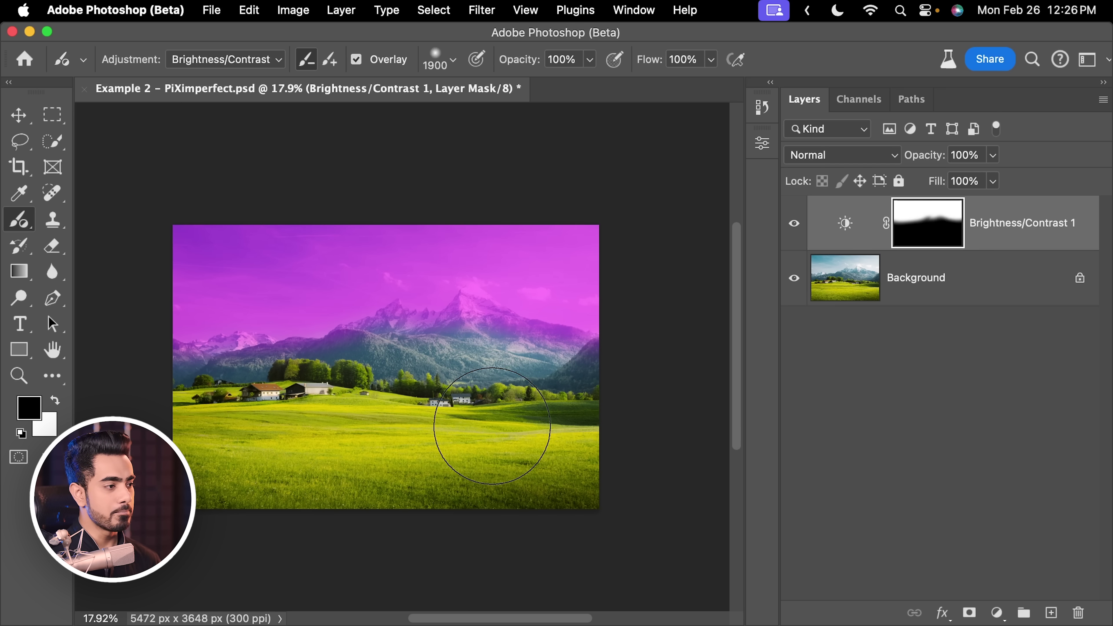
pyautogui.press('x')
pyautogui.press(']')
pyautogui.press(']')
pyautogui.press(']')
pyautogui.press(']')
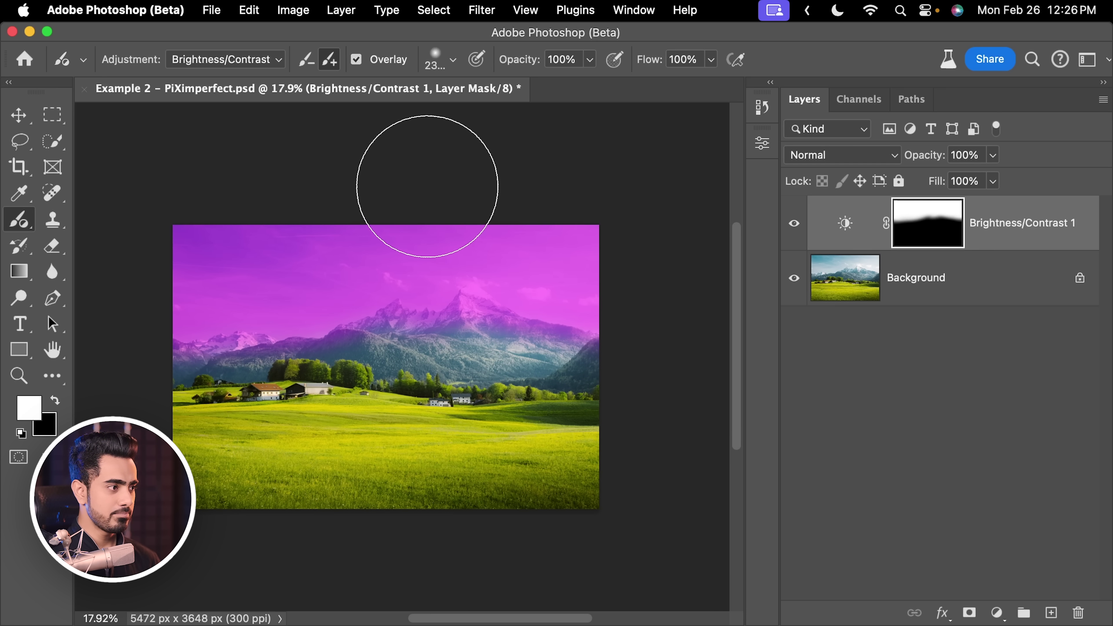
pyautogui.press(']')
pyautogui.press(']')
pyautogui.press(']')
pyautogui.press(']')
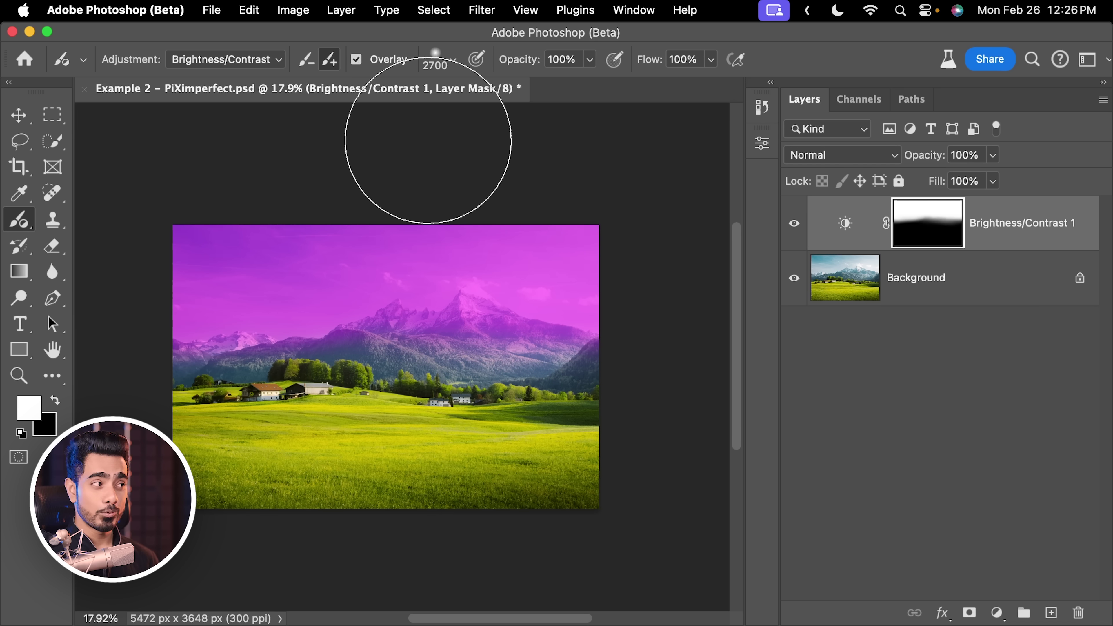
# Hide the mask overlay and reopen the Brightness/Contrast properties panel.
pyautogui.click(356, 59)
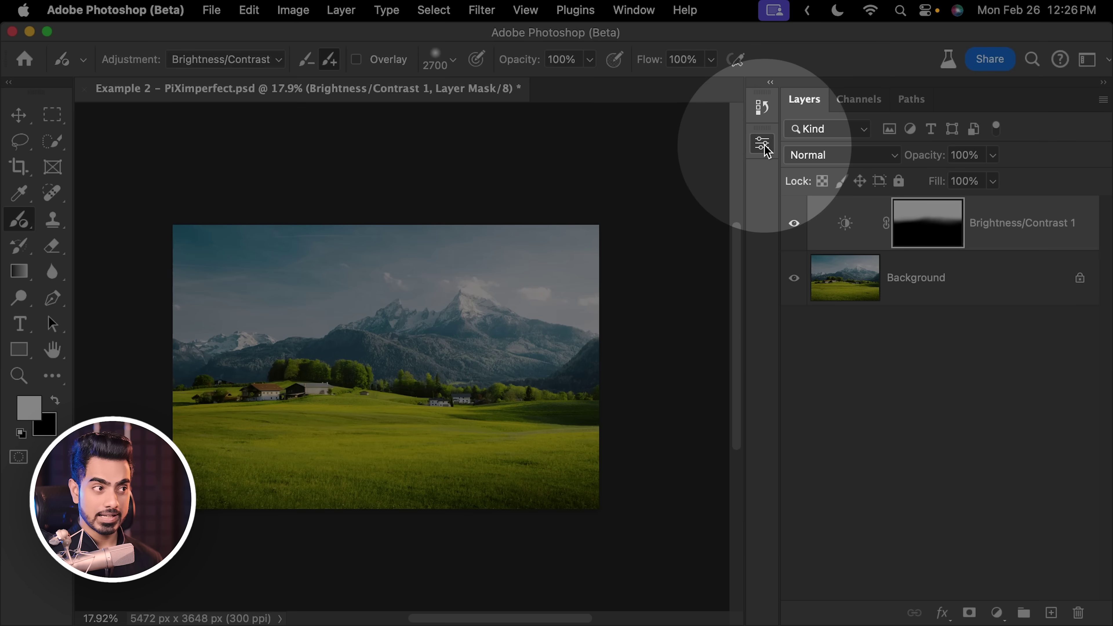
pyautogui.click(760, 148)
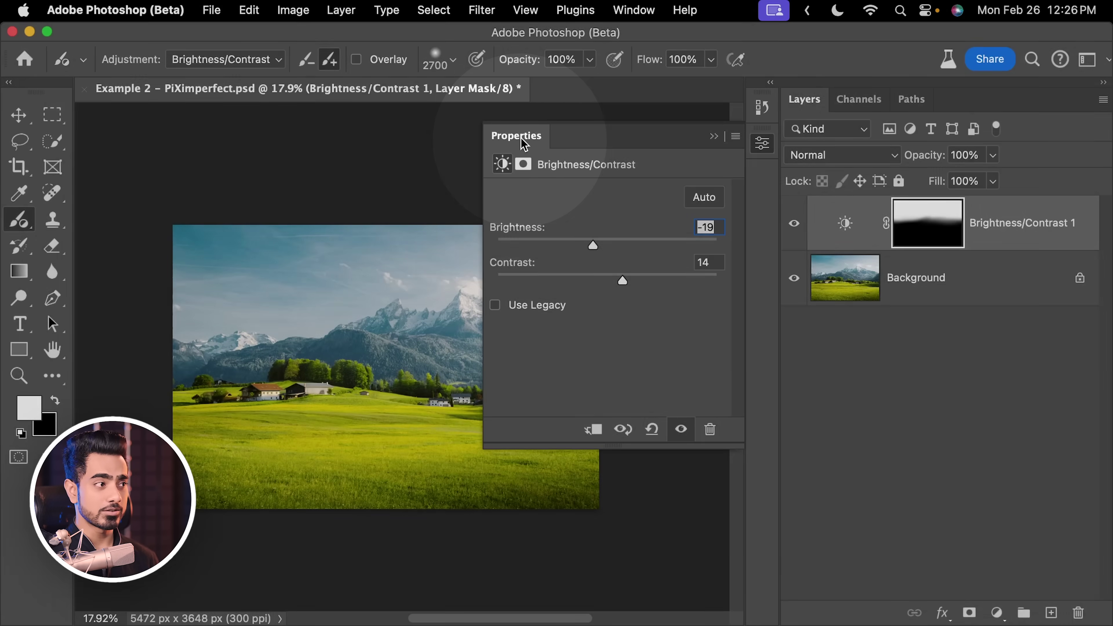
pyautogui.moveTo(516, 136); pyautogui.dragTo(759, 149)
# Set Brightness to -44 and Contrast to 41, then toggle the layer to compare.
pyautogui.moveTo(592, 247); pyautogui.dragTo(573, 246)
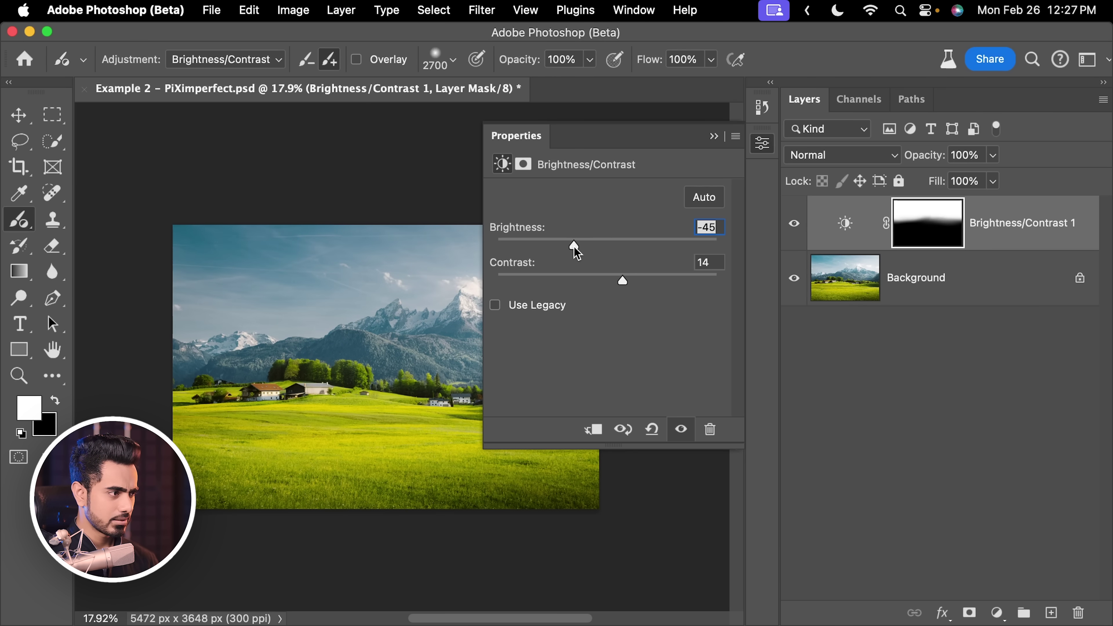
pyautogui.moveTo(409, 306); pyautogui.dragTo(310, 299)
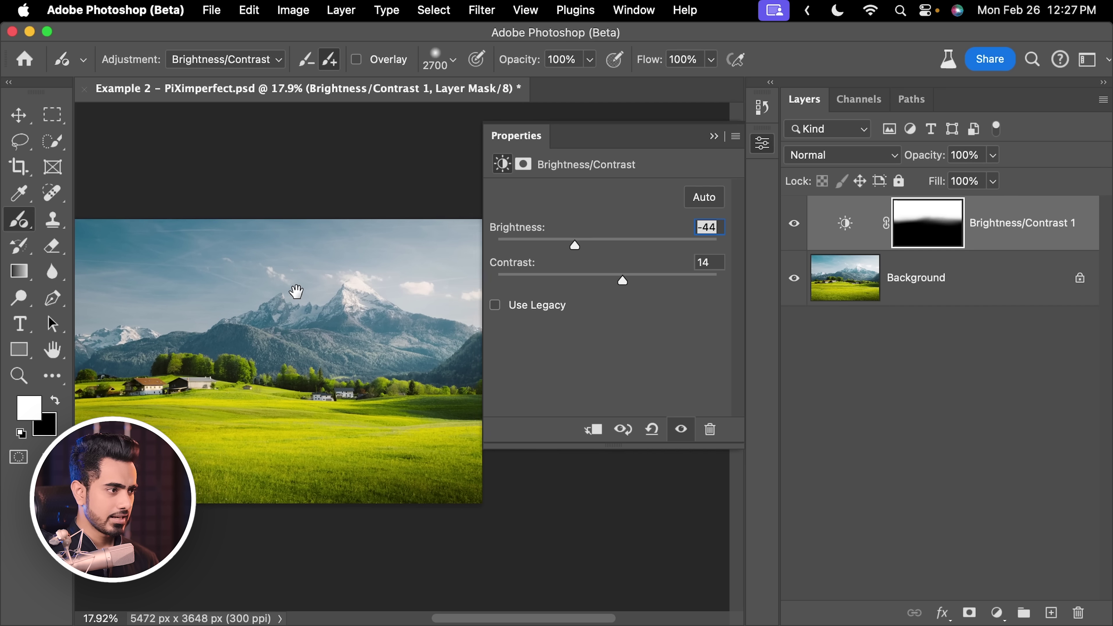
pyautogui.moveTo(626, 280); pyautogui.dragTo(650, 280)
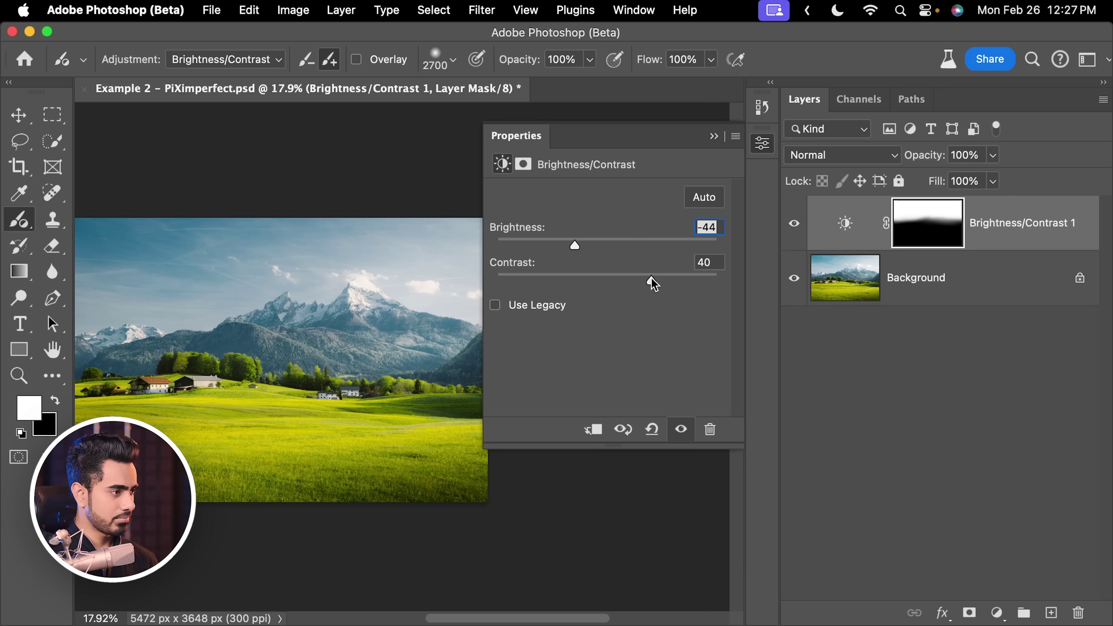
pyautogui.moveTo(355, 297); pyautogui.dragTo(385, 294)
pyautogui.click(794, 223)
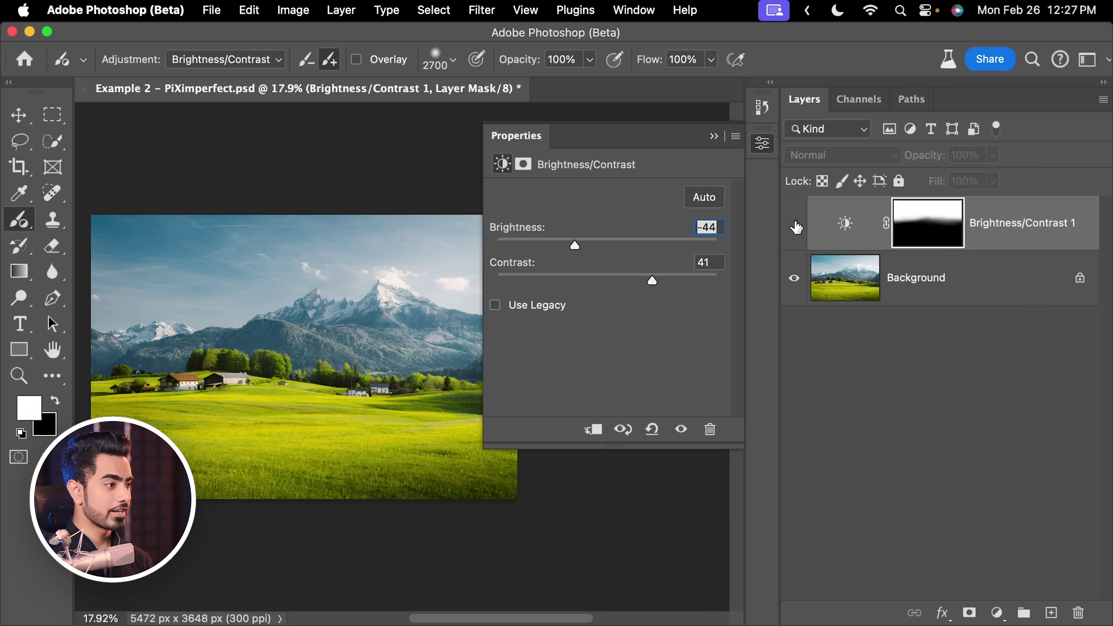
pyautogui.click(794, 224)
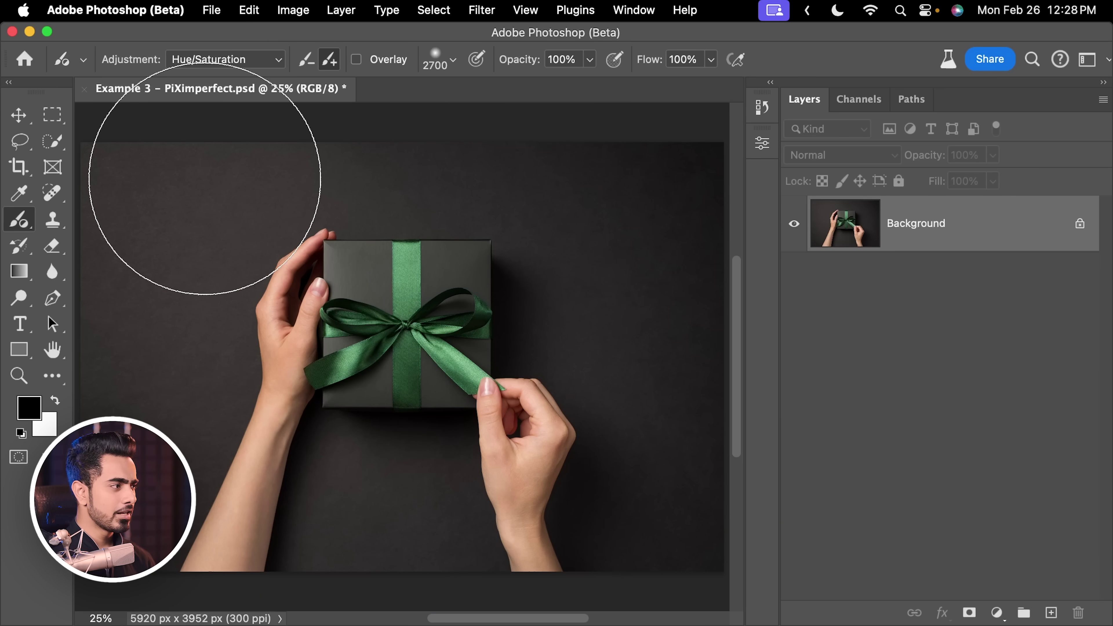
# Switch the Adjustment Brush to Black & White and paint over the left hand and arm.
pyautogui.click(232, 62)
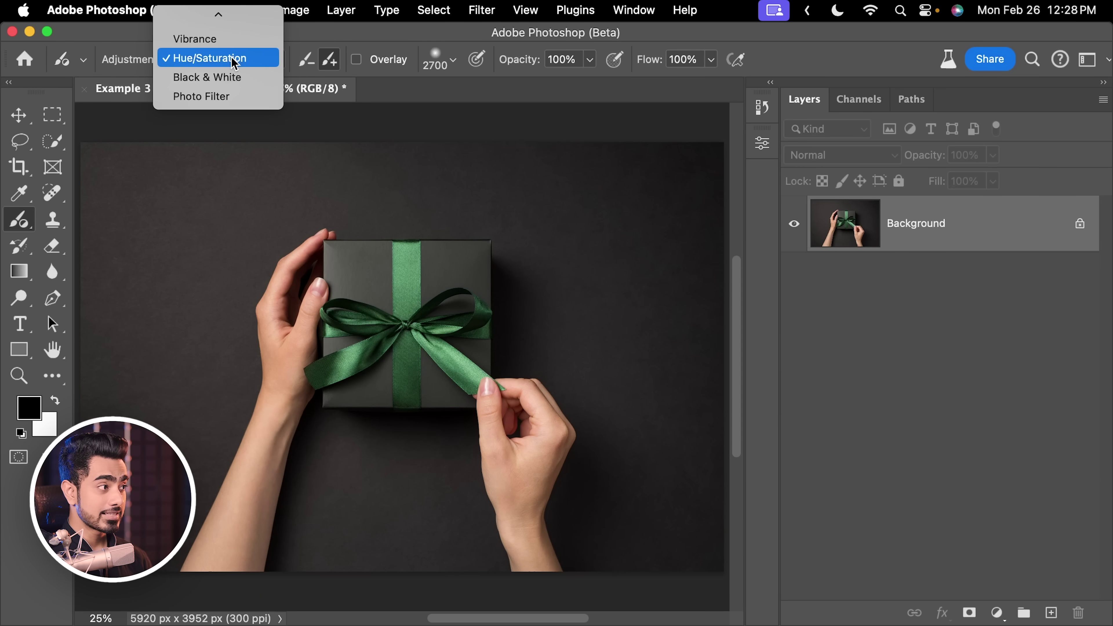
pyautogui.click(221, 107)
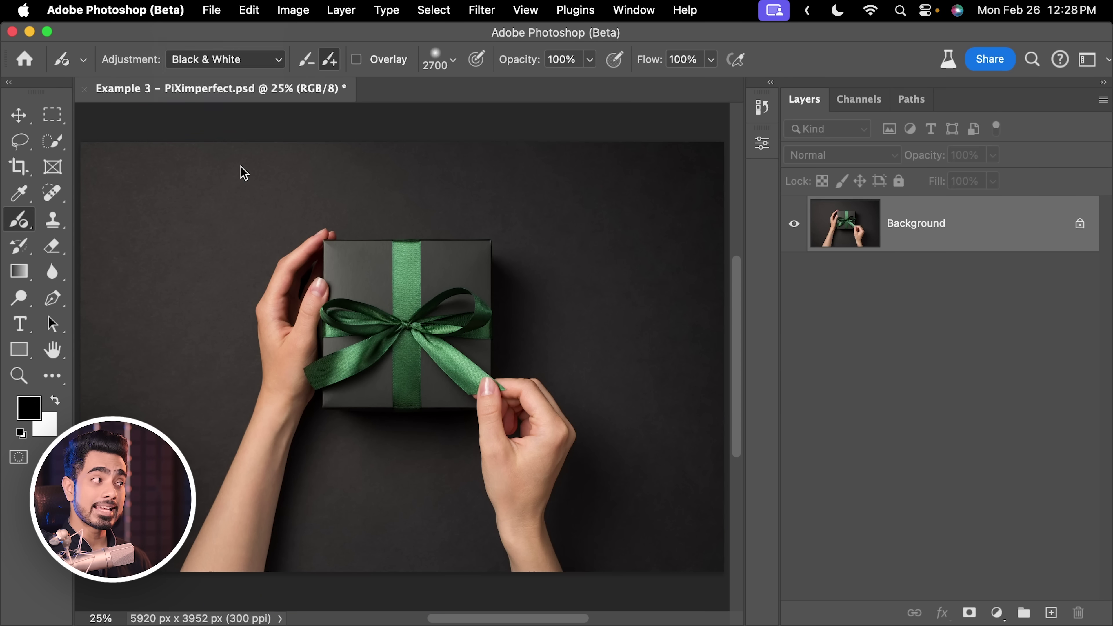
pyautogui.moveTo(286, 308)
pyautogui.mouseDown()
pyautogui.moveTo(94, 305)
pyautogui.moveTo(53, 320)
pyautogui.mouseUp()
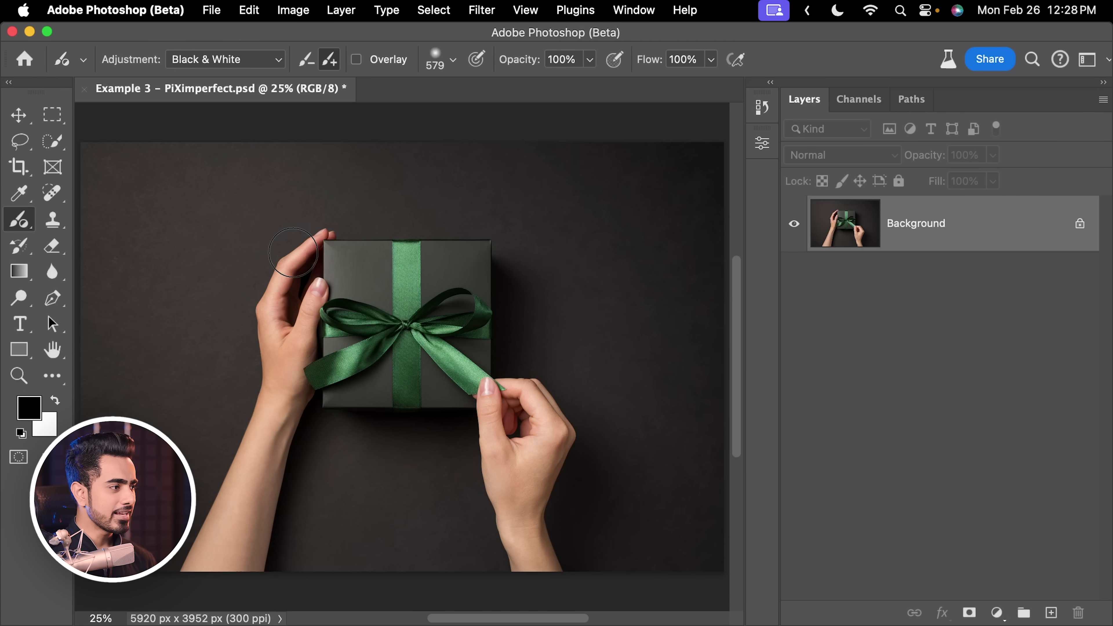
pyautogui.moveTo(293, 252)
pyautogui.mouseDown()
pyautogui.moveTo(274, 347)
pyautogui.moveTo(297, 302)
pyautogui.mouseUp()
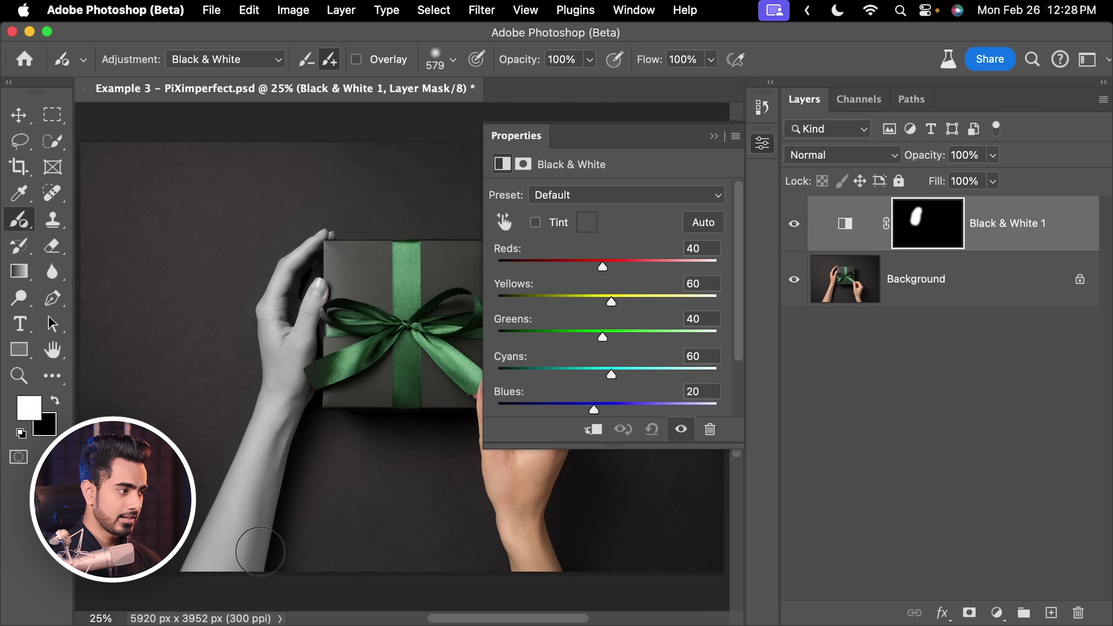
# Refine the effect near the ribbon with a smaller subtracting brush, then delete the trial layer.
pyautogui.hscroll(5, 204, 315)
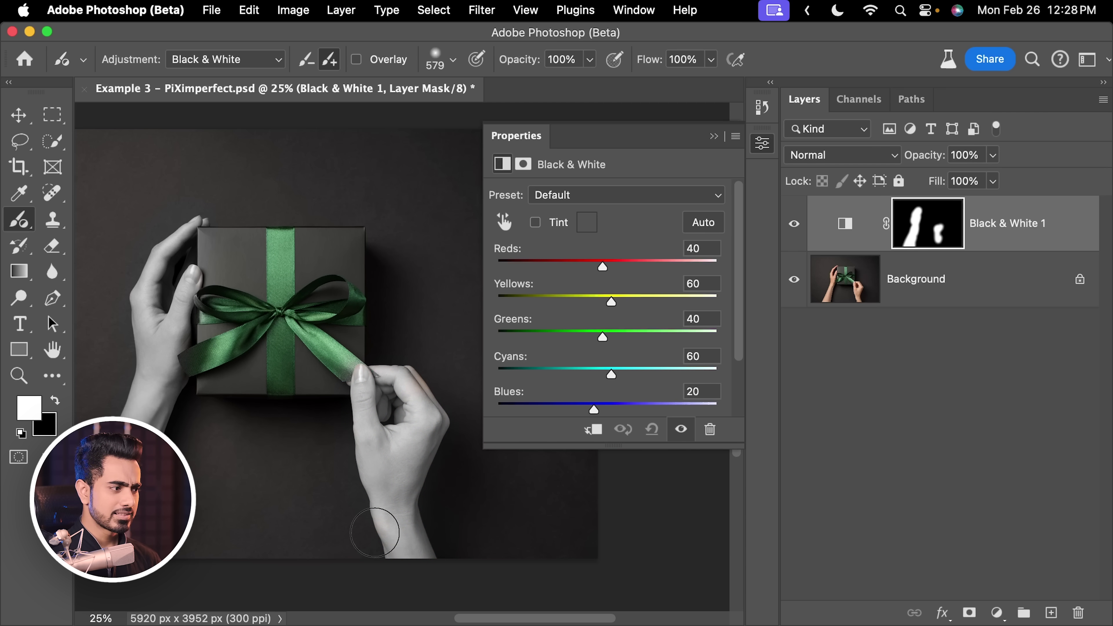
pyautogui.scroll(10, 351, 373)
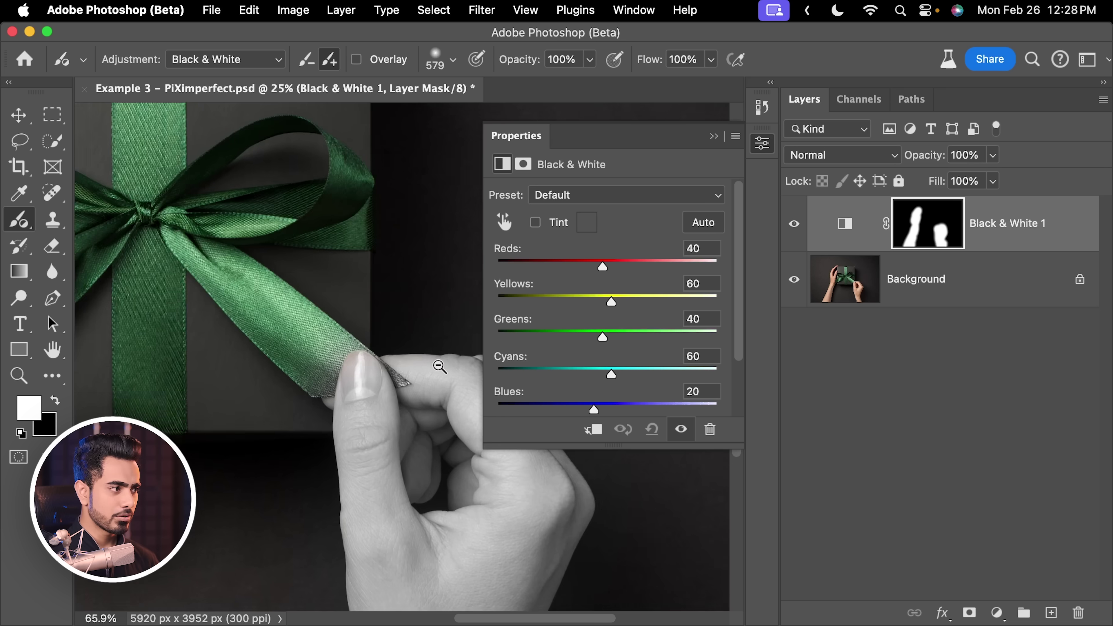
pyautogui.press('[')
pyautogui.press('[')
pyautogui.press('[')
pyautogui.press('[')
pyautogui.press('[')
pyautogui.press('[')
pyautogui.press('[')
pyautogui.press('[')
pyautogui.press('[')
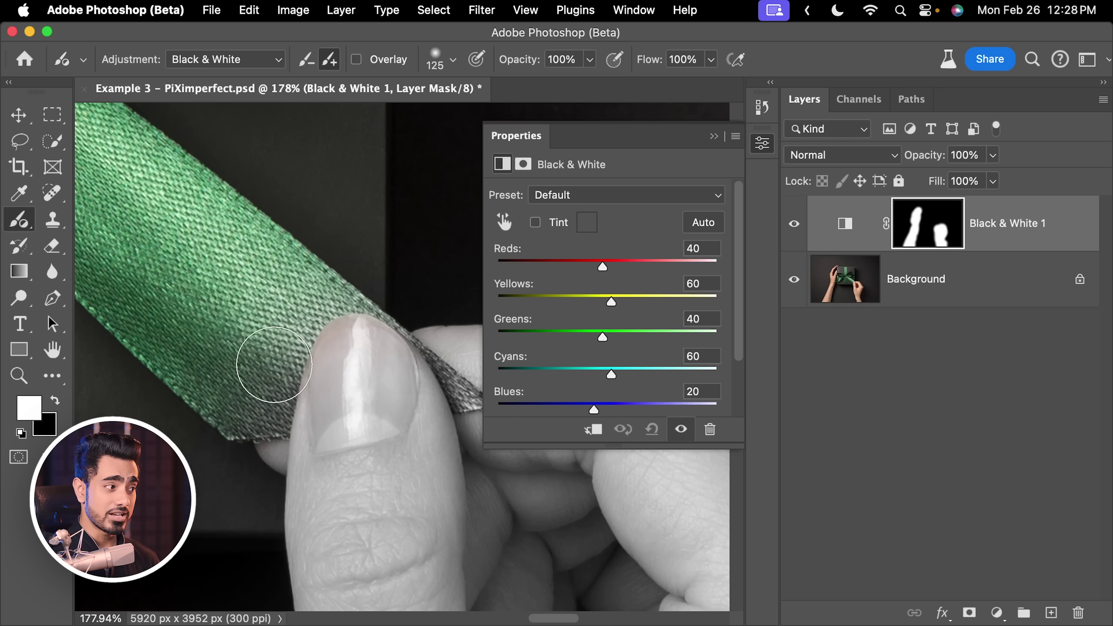
pyautogui.press('x')
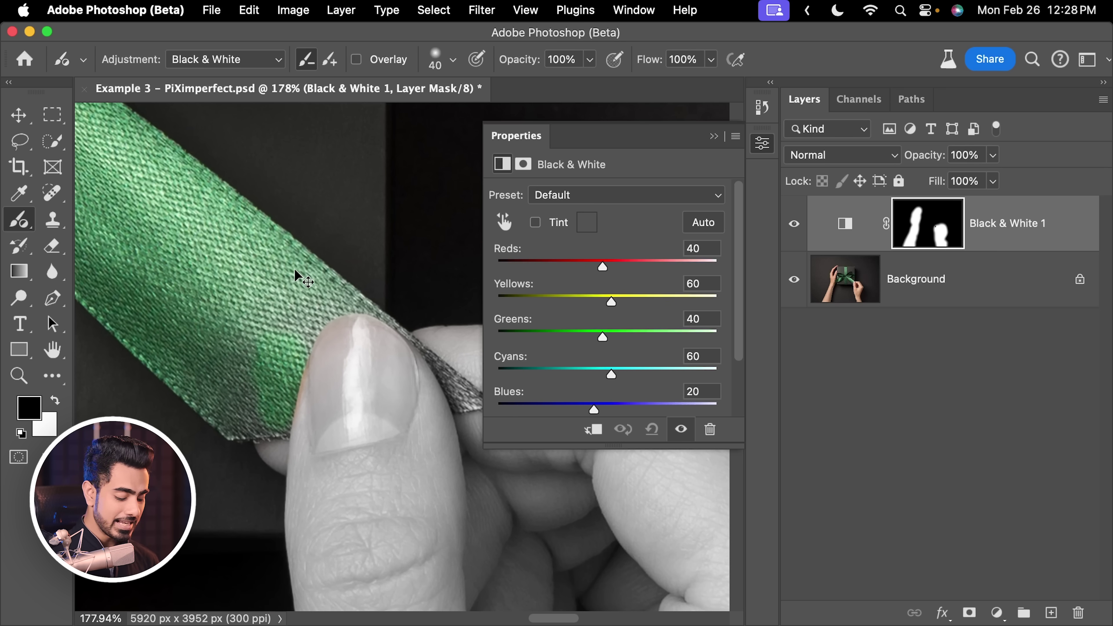
pyautogui.press('super+0')
pyautogui.moveTo(295, 270); pyautogui.dragTo(185, 292)
pyautogui.click(714, 137)
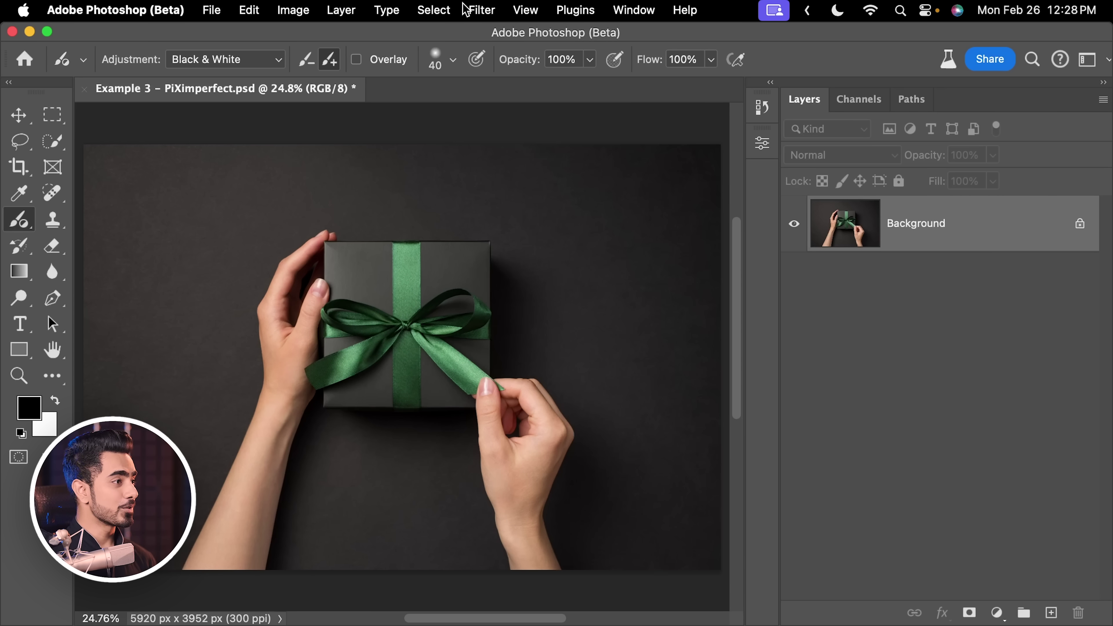
# Open Select > Color Range and sample the green ribbon using Sampled Colors.
pyautogui.click(434, 10)
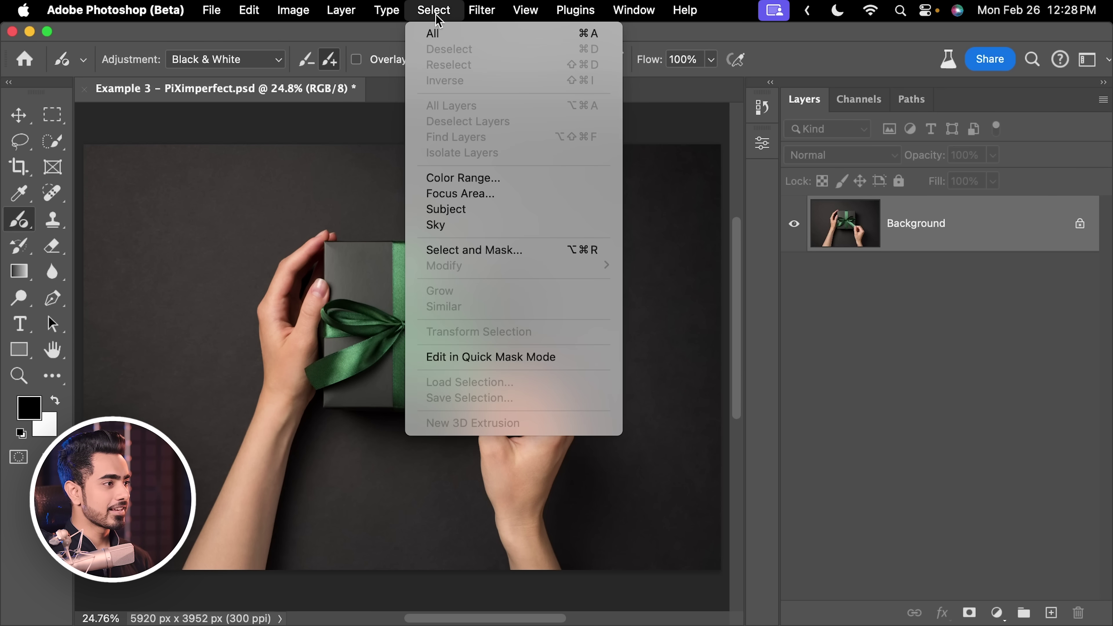
pyautogui.click(460, 177)
pyautogui.moveTo(468, 100); pyautogui.dragTo(680, 182)
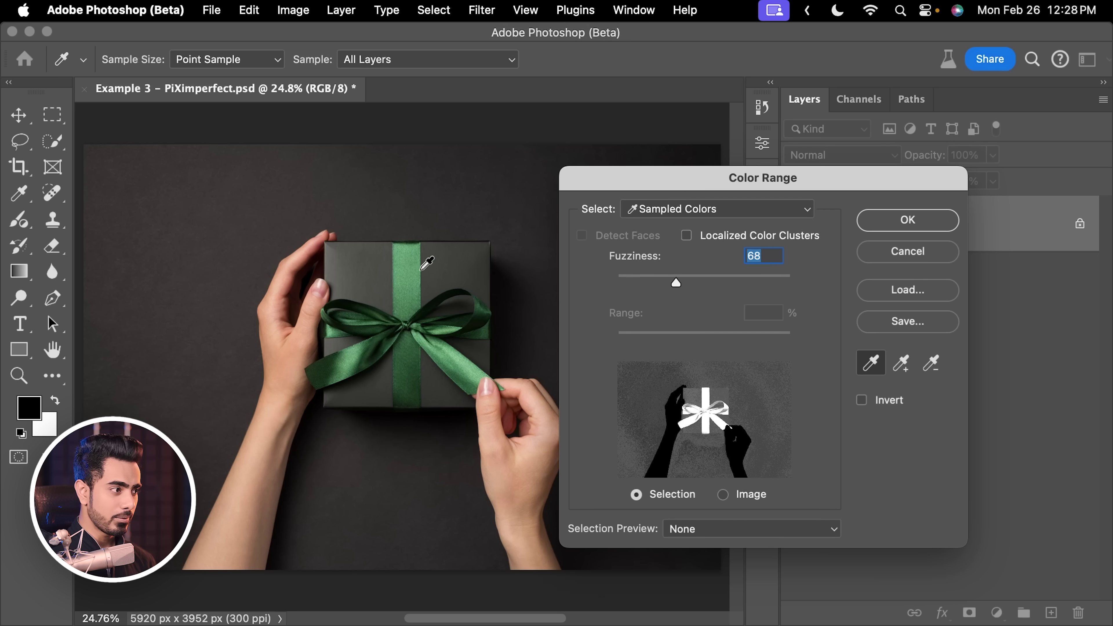
pyautogui.click(412, 272)
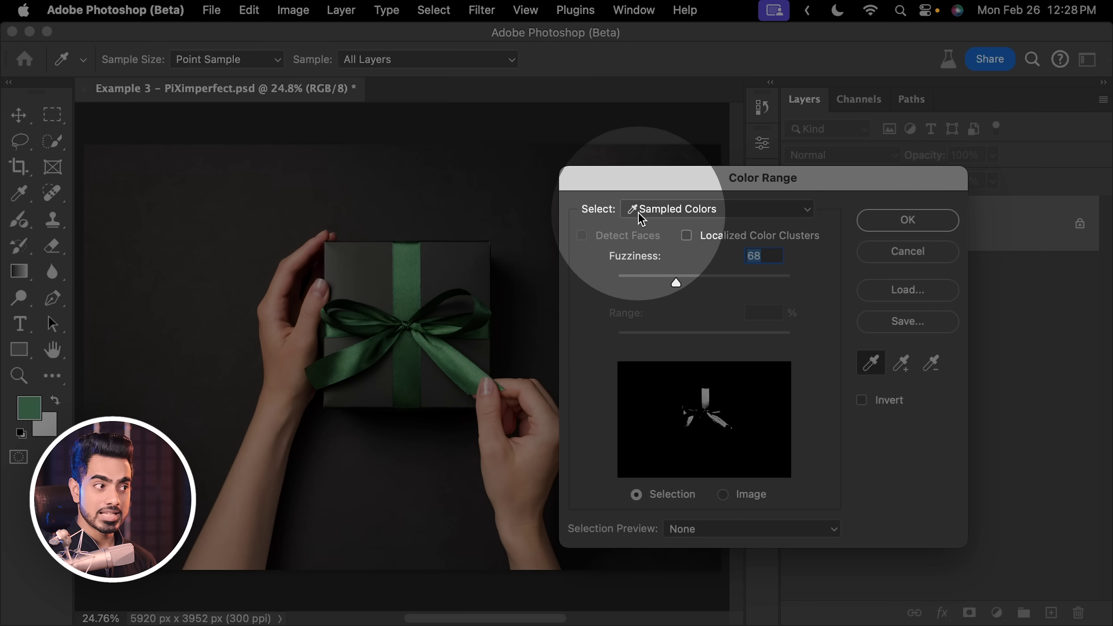
pyautogui.click(641, 212)
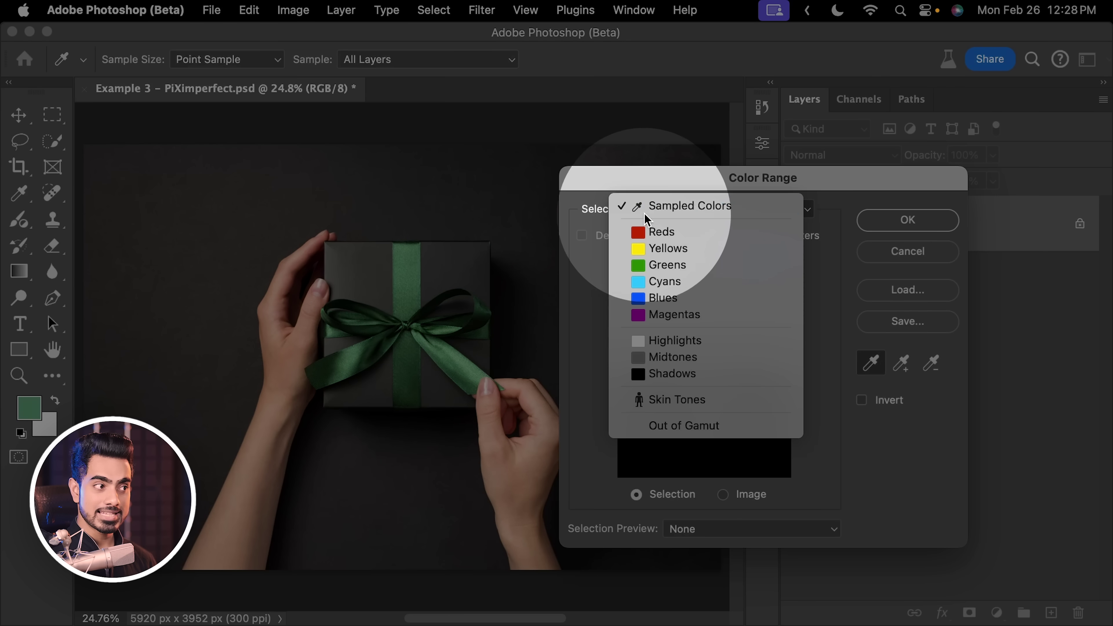
pyautogui.click(650, 215)
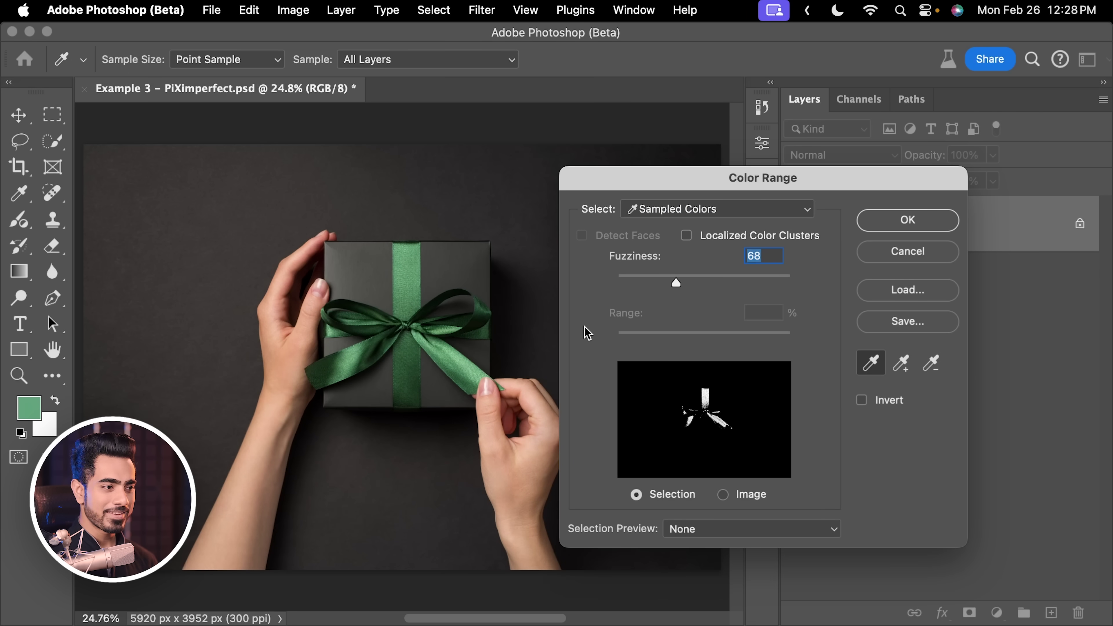
# Add more ribbon shades to the sample, set Fuzziness 44, accept, and invert the selection.
pyautogui.click(901, 363)
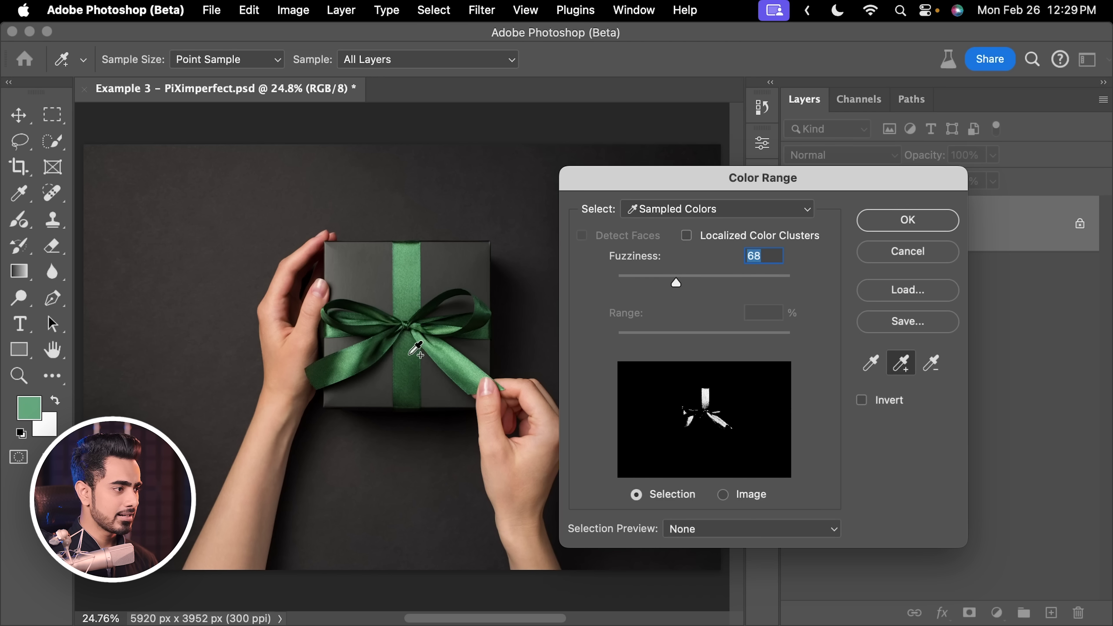
pyautogui.click(409, 370)
pyautogui.moveTo(408, 371)
pyautogui.mouseDown()
pyautogui.moveTo(409, 349)
pyautogui.moveTo(334, 369)
pyautogui.moveTo(425, 334)
pyautogui.moveTo(409, 293)
pyautogui.mouseUp()
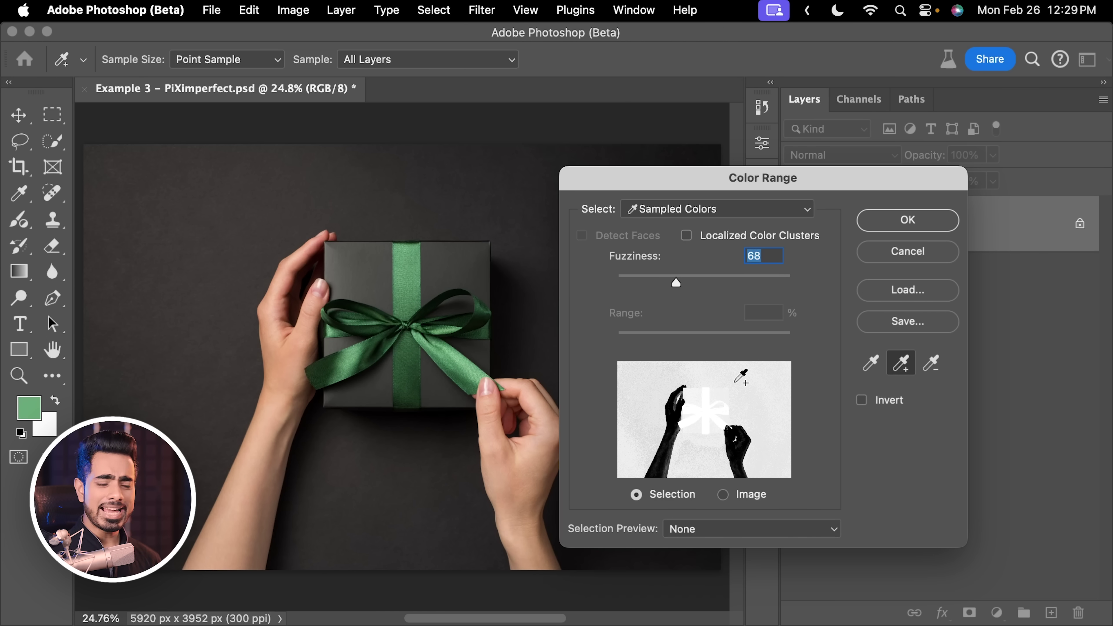
pyautogui.moveTo(677, 283); pyautogui.dragTo(654, 282)
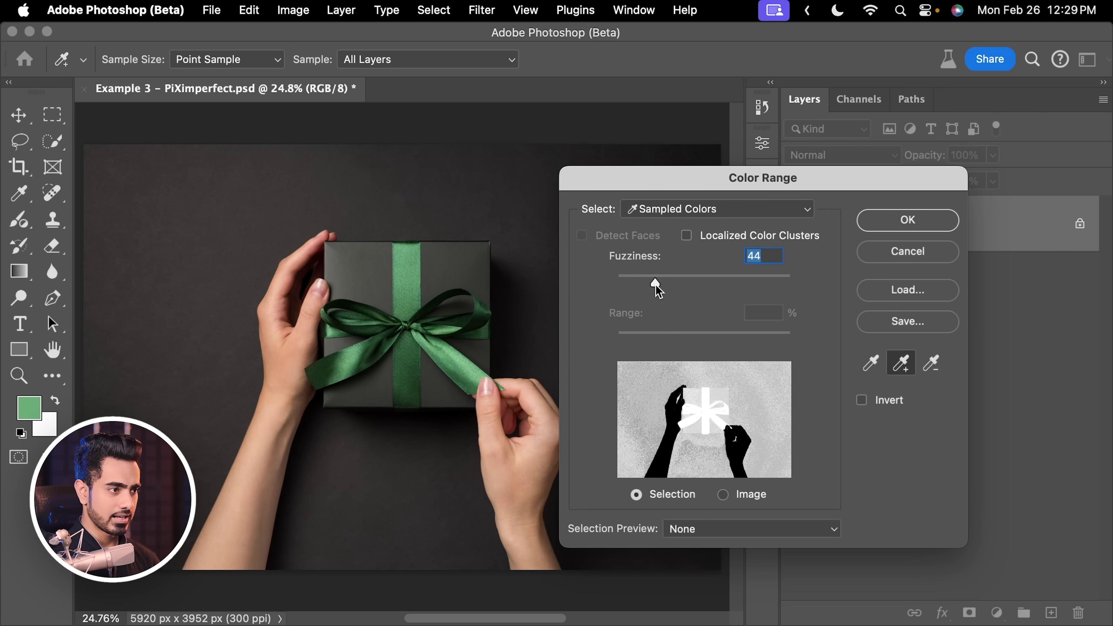
pyautogui.click(910, 224)
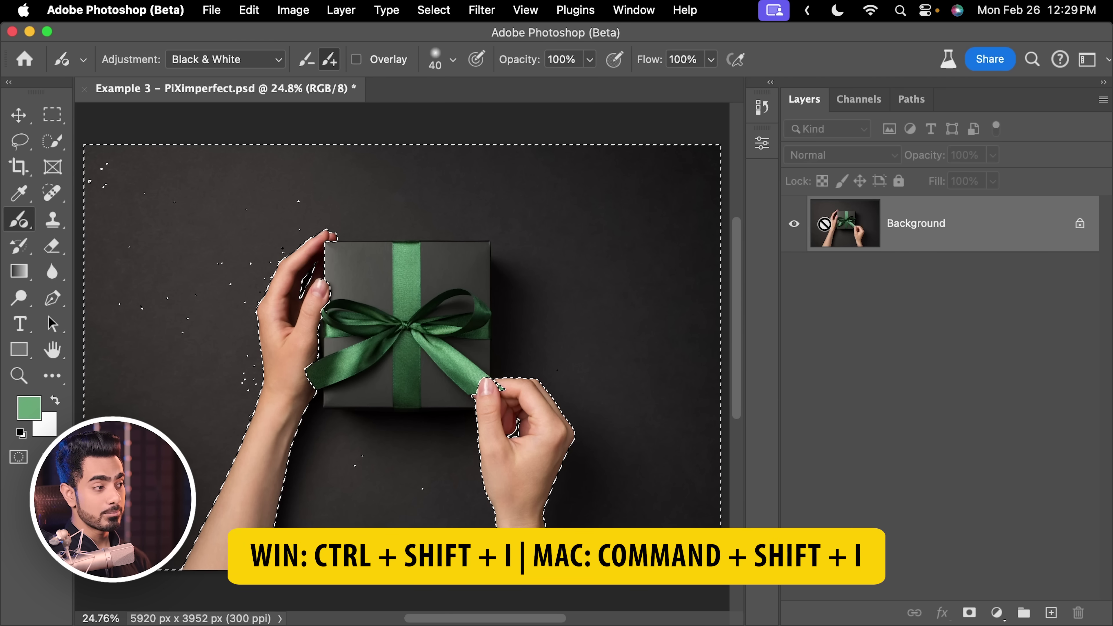
pyautogui.press('super+shift+i')
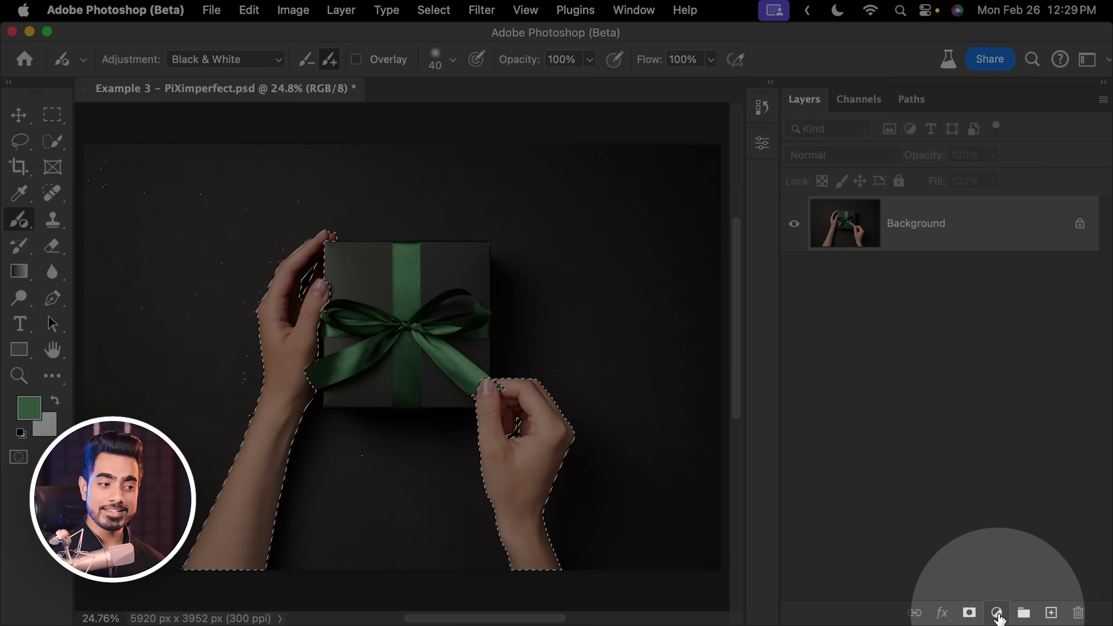
pyautogui.click(997, 612)
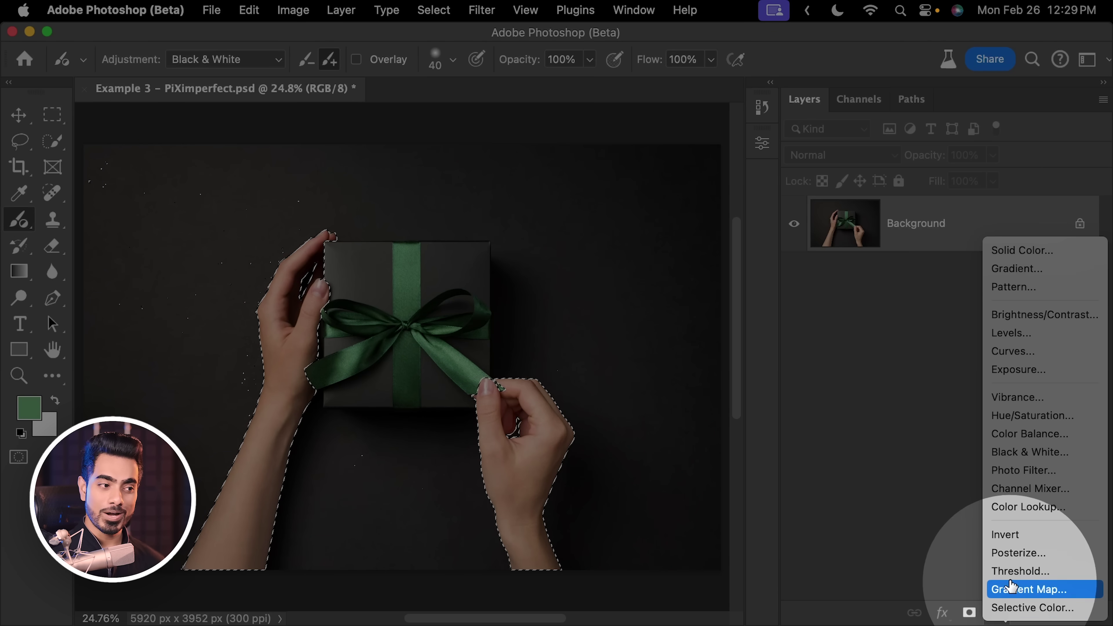
# Add a Black & White adjustment layer to the inverted selection and inspect the ribbon edge.
pyautogui.click(1027, 453)
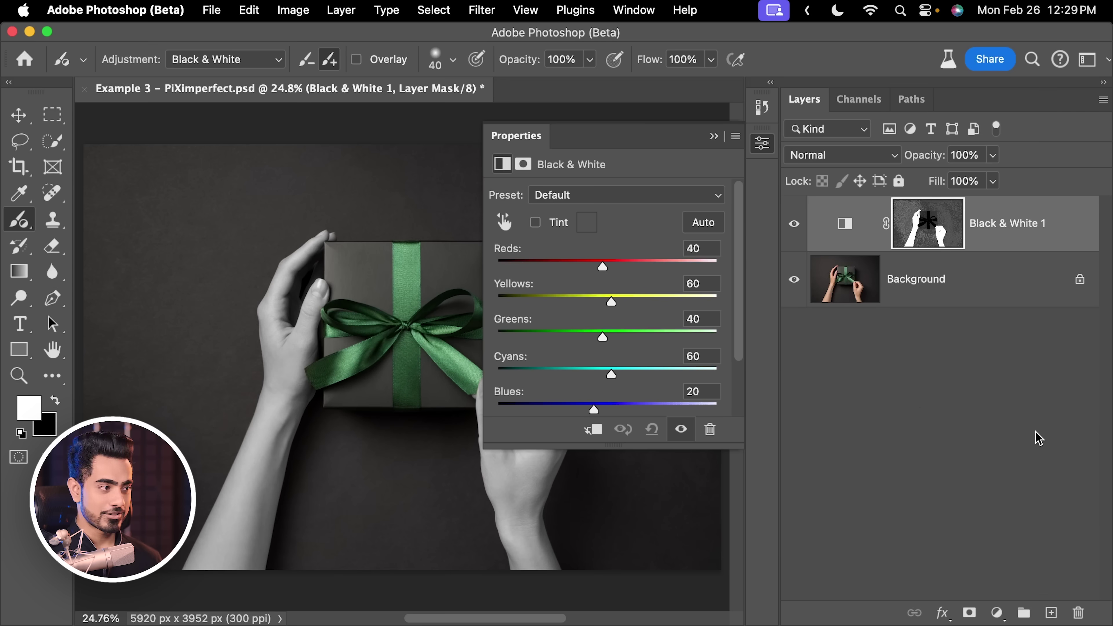
pyautogui.moveTo(366, 335); pyautogui.dragTo(240, 325)
pyautogui.moveTo(366, 384)
pyautogui.mouseDown()
pyautogui.moveTo(479, 318)
pyautogui.moveTo(293, 373)
pyautogui.moveTo(350, 338)
pyautogui.moveTo(241, 397)
pyautogui.moveTo(273, 392)
pyautogui.moveTo(262, 407)
pyautogui.mouseUp()
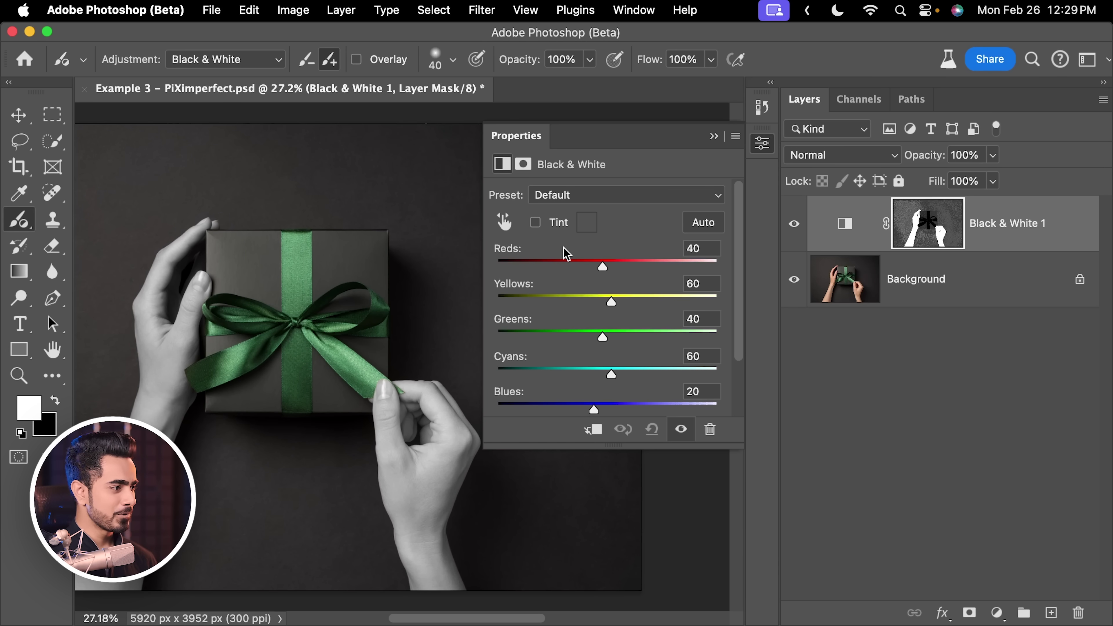
pyautogui.moveTo(383, 334); pyautogui.dragTo(281, 376)
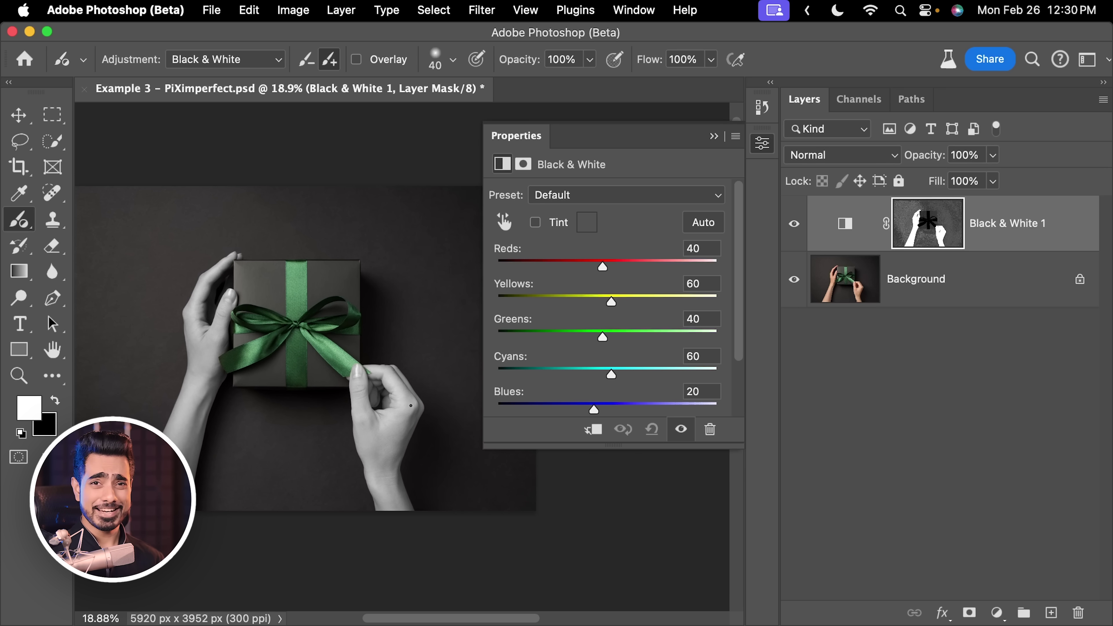
# Darken the grey hands with Reds at -48 and Yellows at -15.
pyautogui.moveTo(605, 268); pyautogui.dragTo(556, 275)
pyautogui.moveTo(613, 302); pyautogui.dragTo(588, 303)
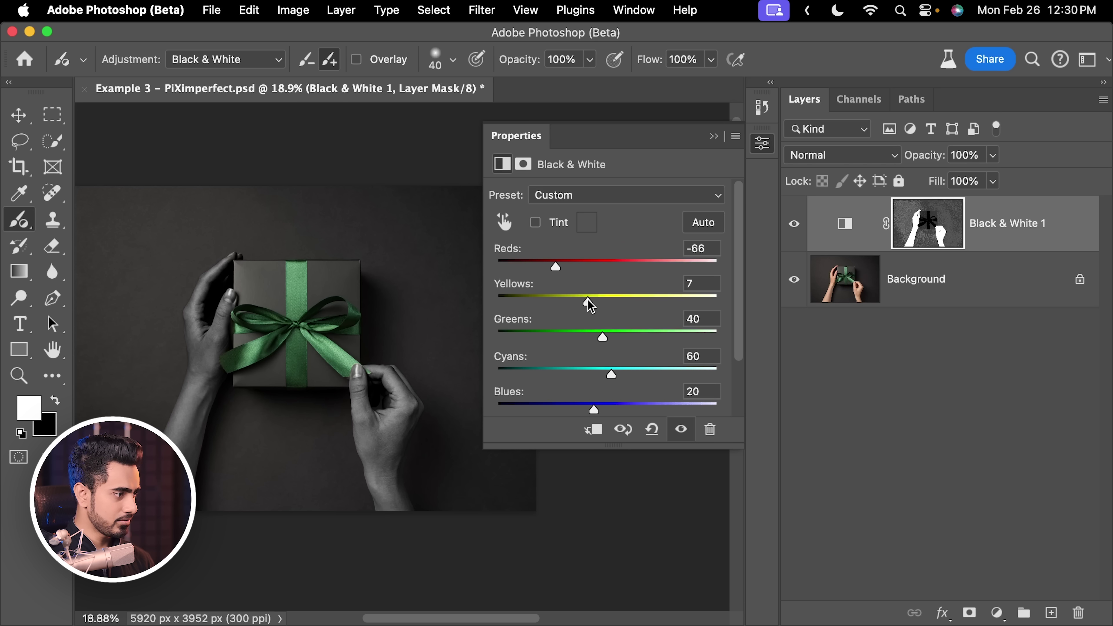
pyautogui.click(714, 137)
pyautogui.press('super+0')
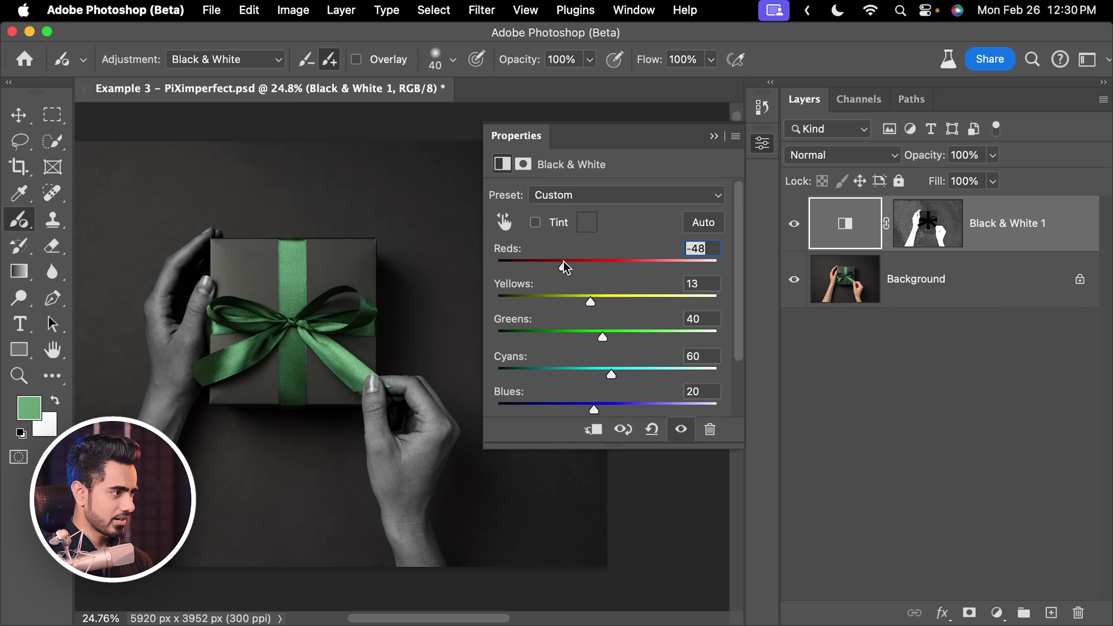
pyautogui.moveTo(587, 297); pyautogui.dragTo(578, 298)
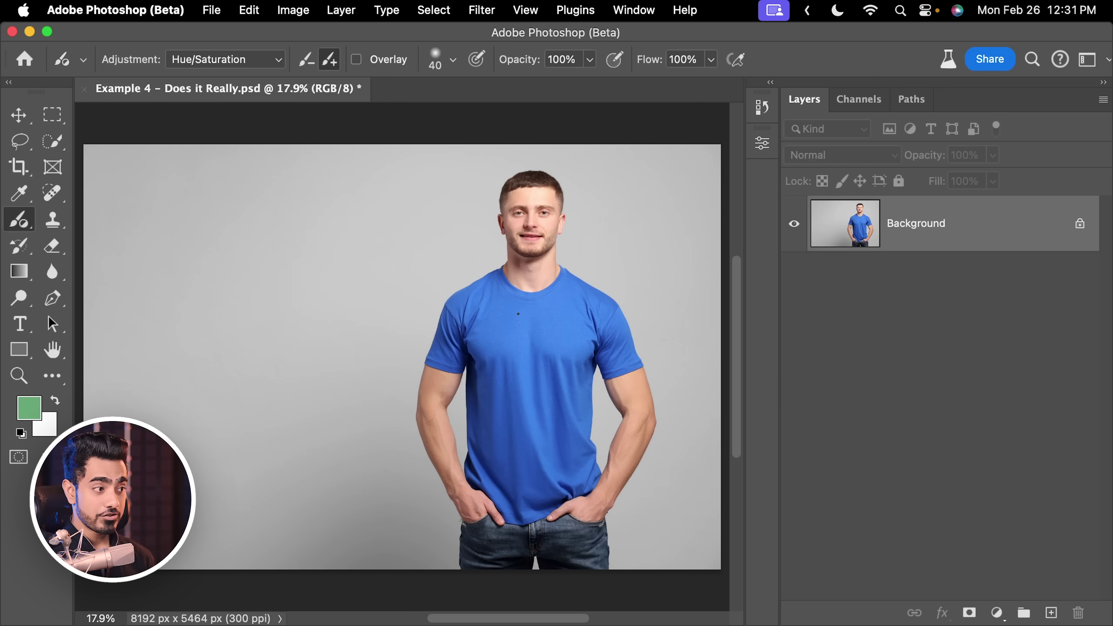
# Zoom in on the man and begin painting Hue/Saturation onto the shirt with a 776 brush.
pyautogui.moveTo(525, 350); pyautogui.dragTo(413, 341)
pyautogui.scroll(2, 378, 326)
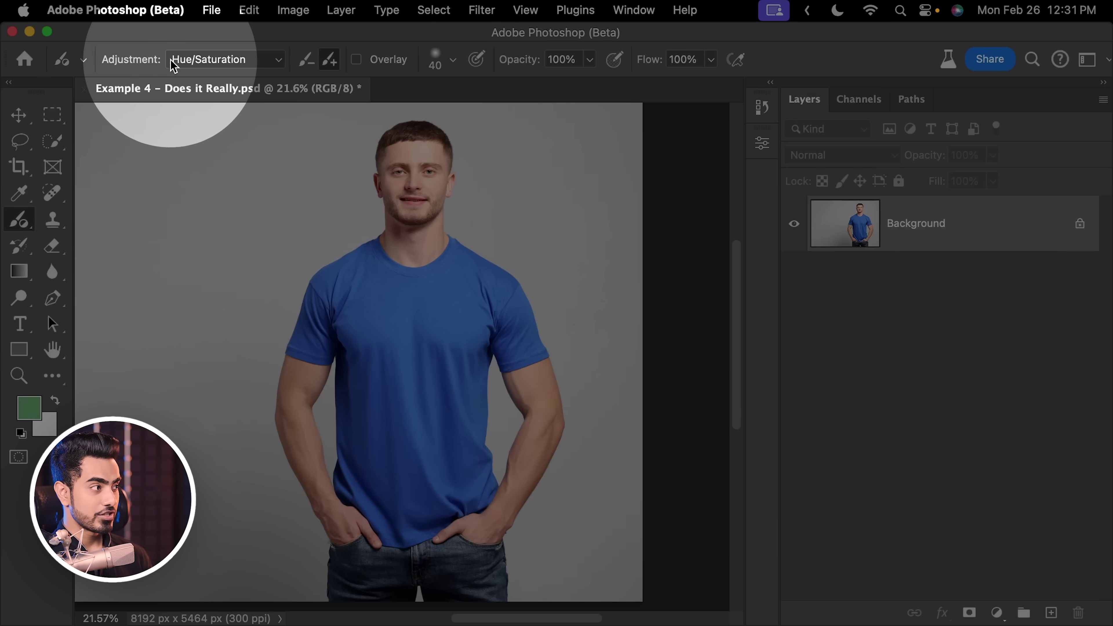
pyautogui.click(207, 59)
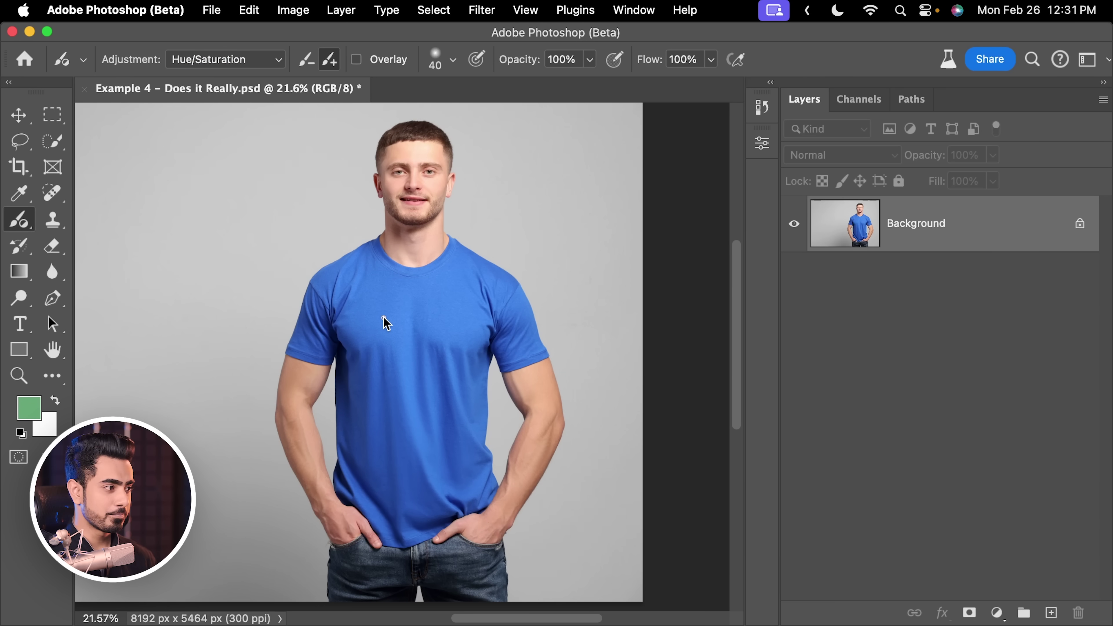
pyautogui.moveTo(386, 324); pyautogui.dragTo(454, 323)
pyautogui.click(344, 315)
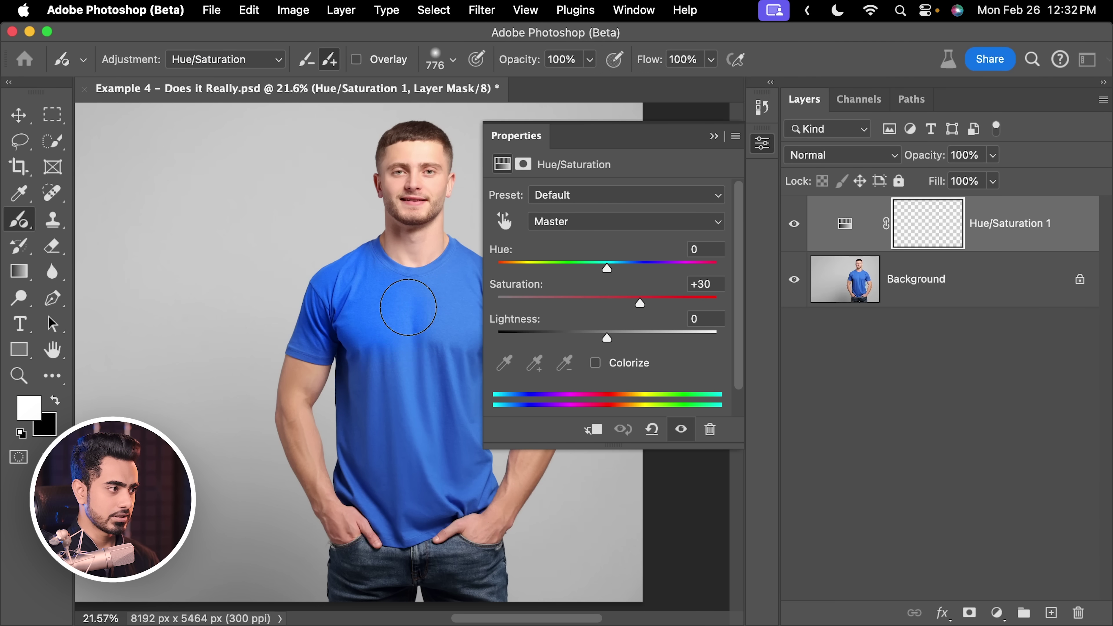
# Paint the adjustment across the entire T-shirt with the overlay shown, then hide the overlay.
pyautogui.hscroll(3, 408, 307)
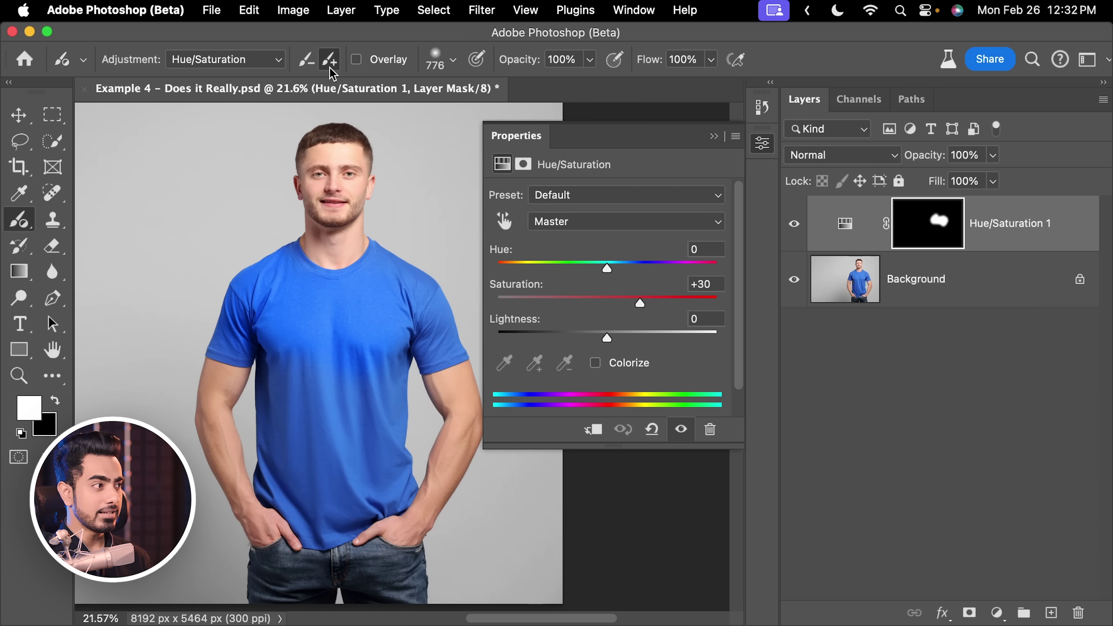
pyautogui.click(357, 60)
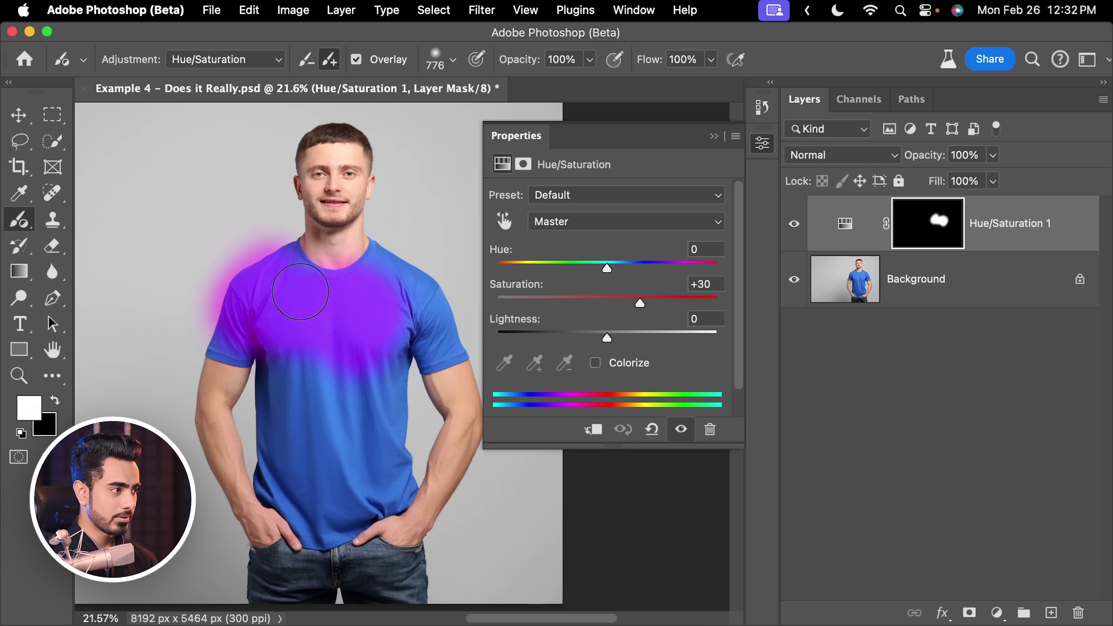
pyautogui.moveTo(300, 292)
pyautogui.mouseDown()
pyautogui.moveTo(403, 260)
pyautogui.moveTo(349, 269)
pyautogui.moveTo(375, 333)
pyautogui.moveTo(453, 348)
pyautogui.moveTo(337, 353)
pyautogui.moveTo(231, 331)
pyautogui.moveTo(228, 348)
pyautogui.moveTo(263, 356)
pyautogui.moveTo(265, 489)
pyautogui.moveTo(275, 512)
pyautogui.moveTo(325, 535)
pyautogui.moveTo(363, 536)
pyautogui.moveTo(404, 500)
pyautogui.moveTo(398, 366)
pyautogui.moveTo(313, 361)
pyautogui.moveTo(319, 393)
pyautogui.mouseUp()
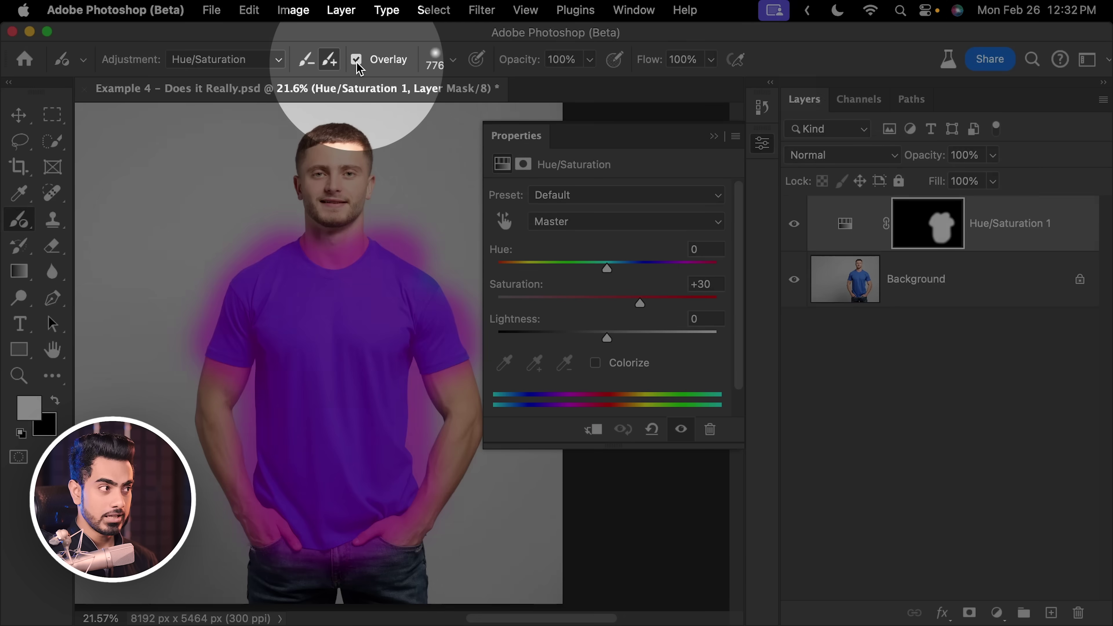
pyautogui.click(356, 60)
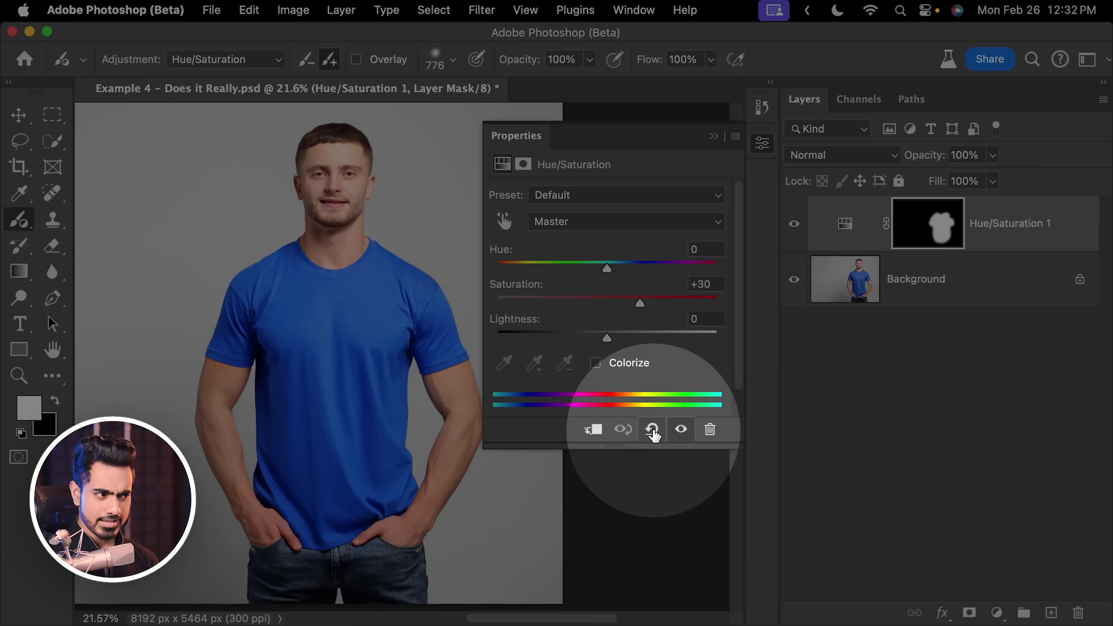
# Reset the Hue/Saturation settings and sample the shirt to target the Blues.
pyautogui.click(652, 430)
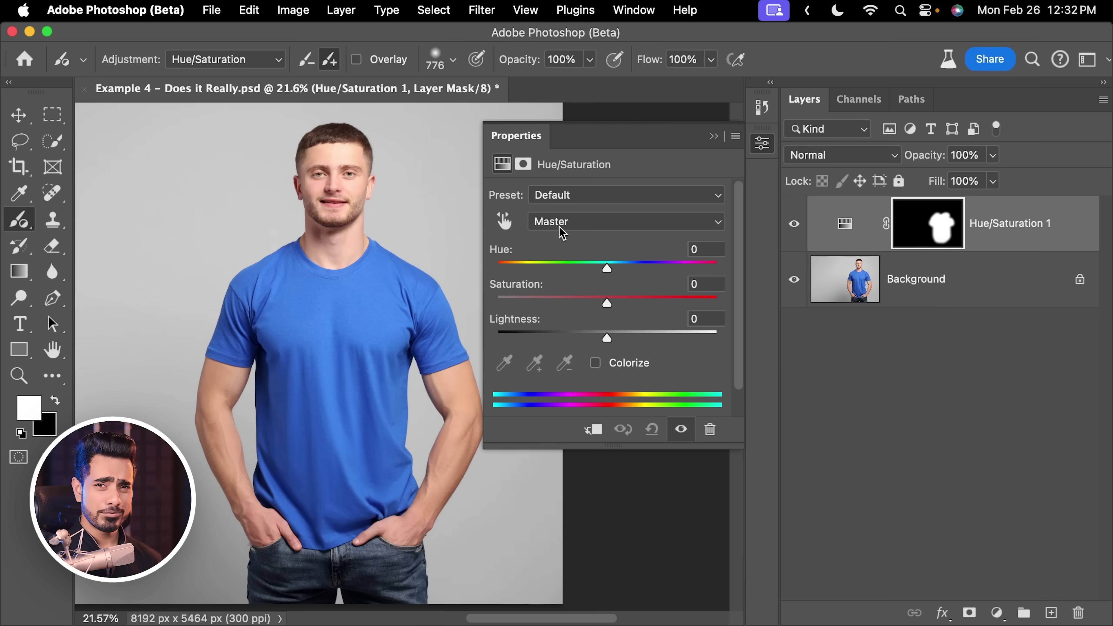
pyautogui.click(505, 227)
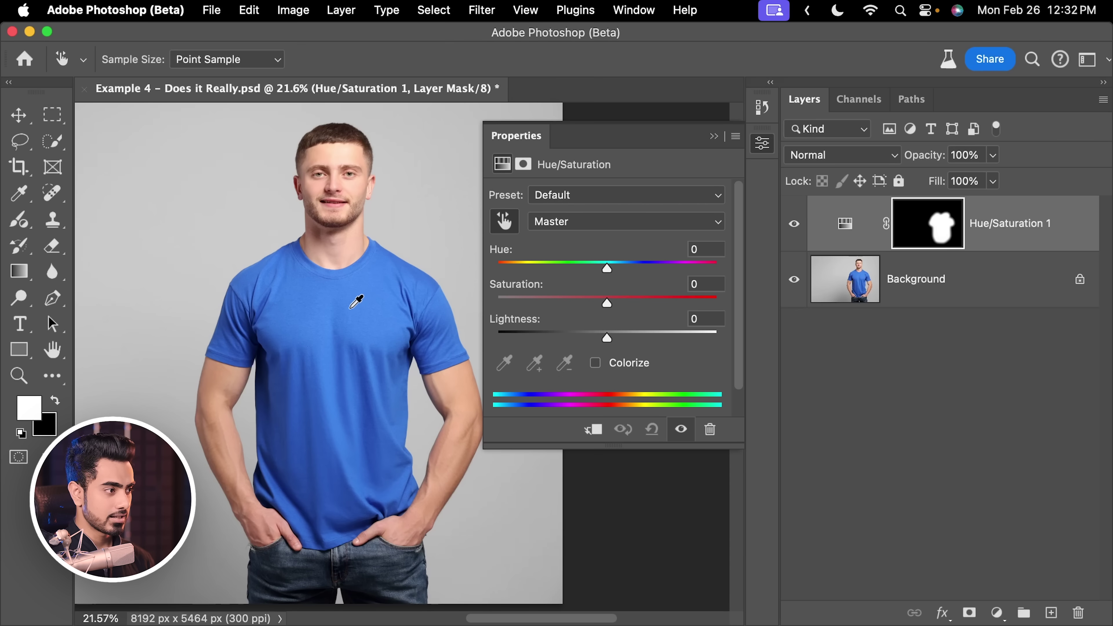
pyautogui.click(362, 302)
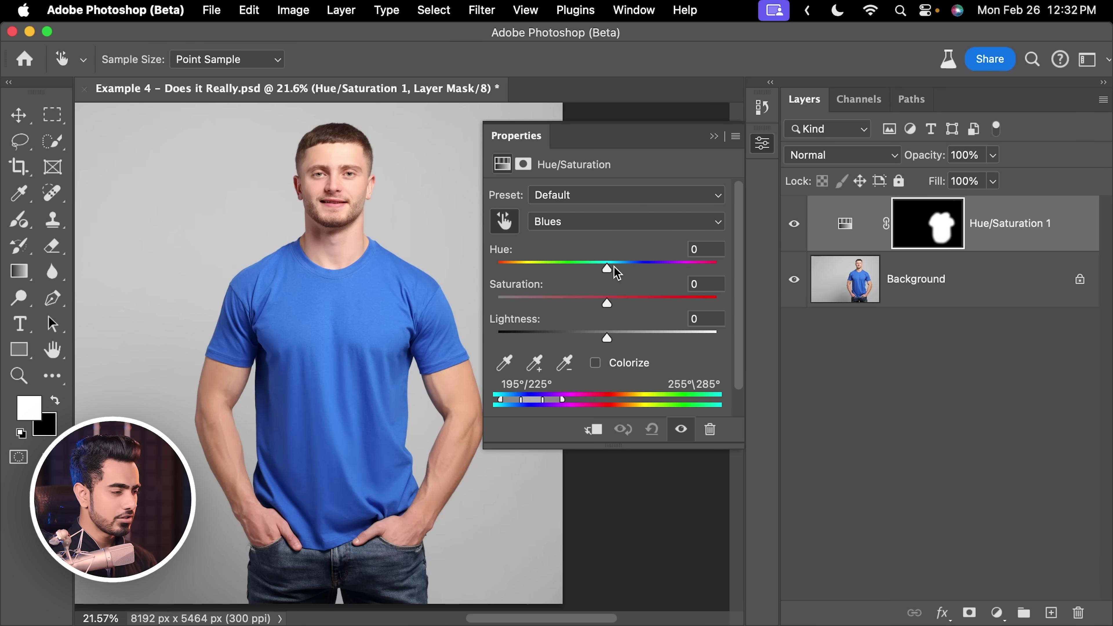
# Set the Blues Lightness to -100 and narrow the blue range so the shirt turns dark grey.
pyautogui.moveTo(617, 274)
pyautogui.mouseDown()
pyautogui.moveTo(628, 271)
pyautogui.moveTo(610, 274)
pyautogui.mouseUp()
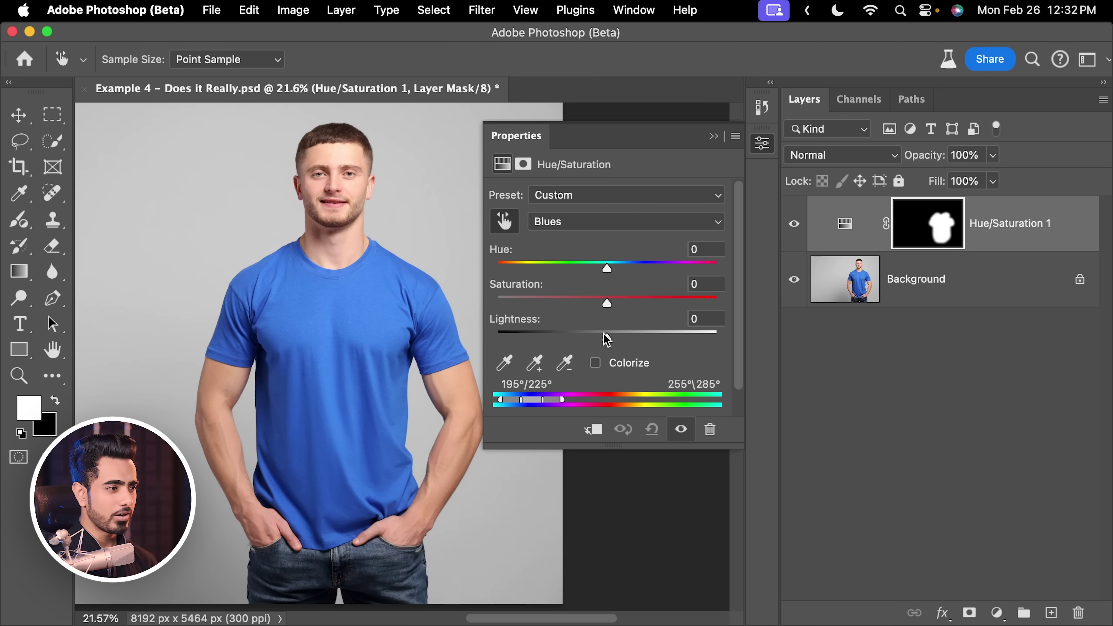
pyautogui.moveTo(604, 338); pyautogui.dragTo(418, 334)
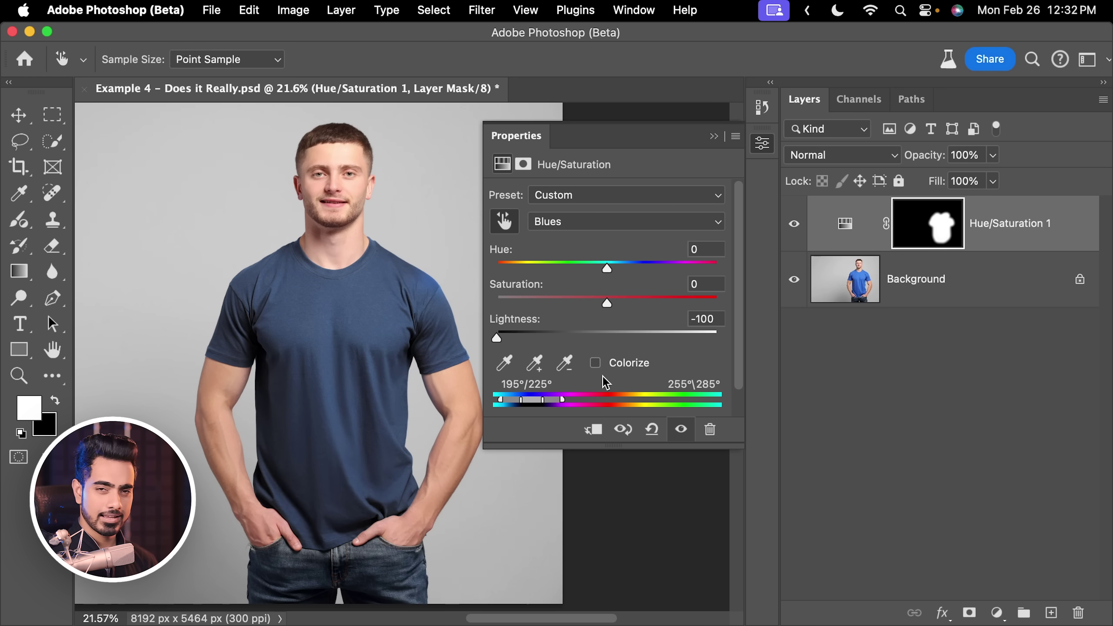
pyautogui.scroll(5, 345, 318)
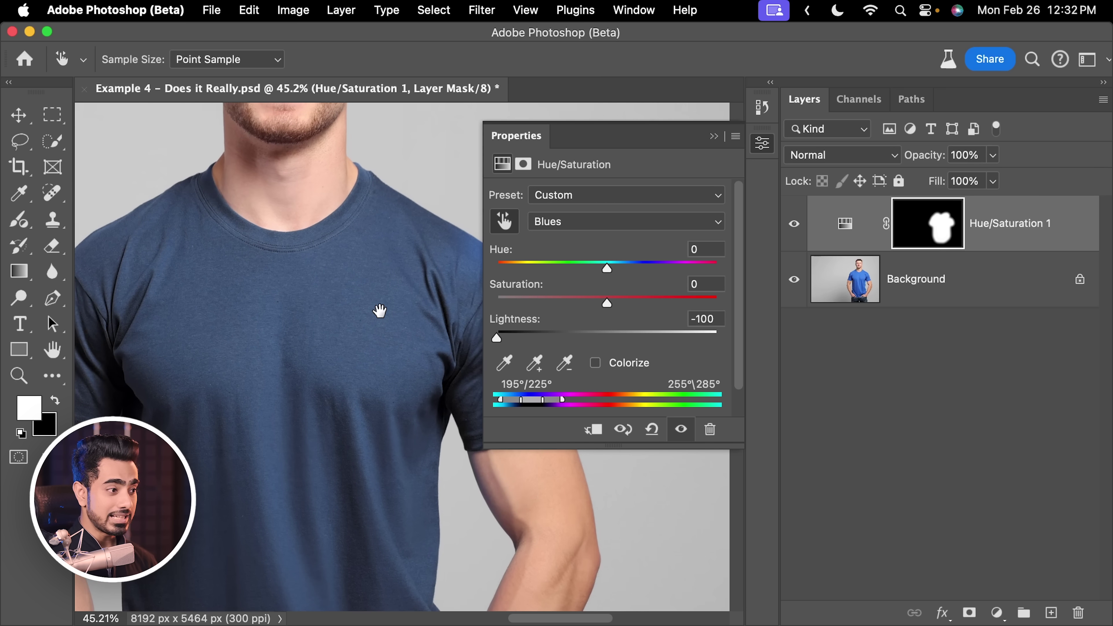
pyautogui.moveTo(520, 401); pyautogui.dragTo(515, 401)
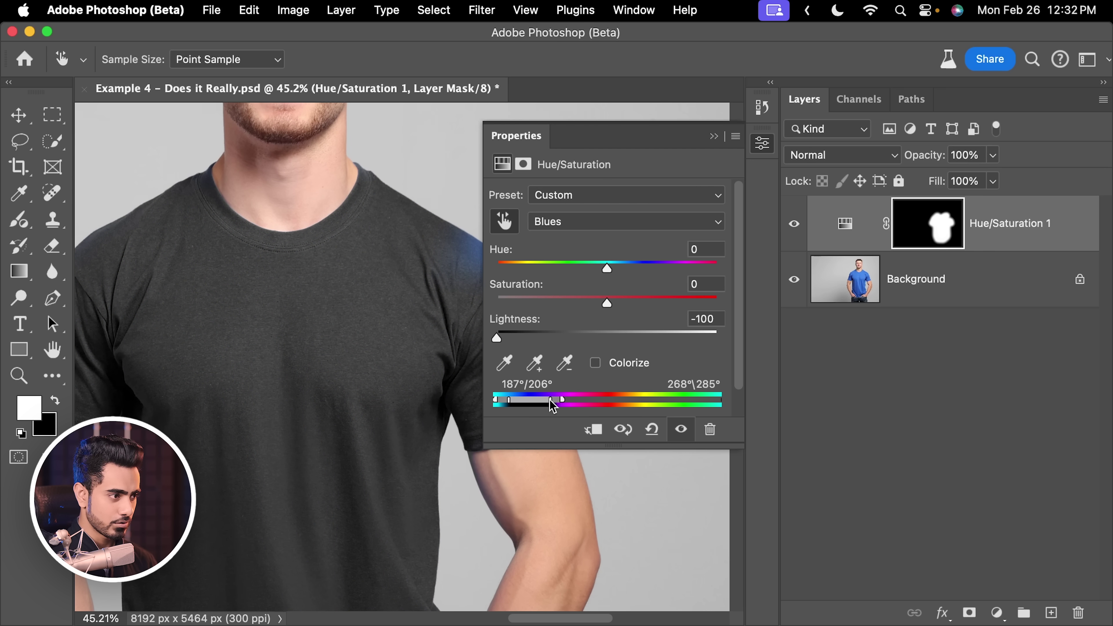
pyautogui.scroll(-3, 375, 342)
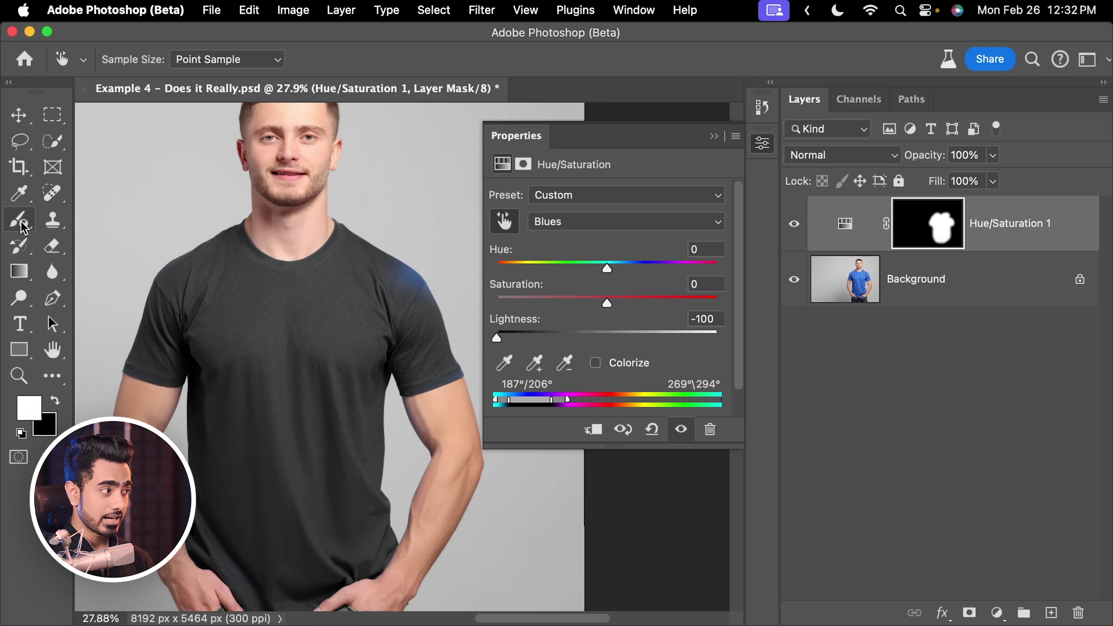
# Darken the leftover blue patch on the shirt's shoulder with the Adjustment Brush.
pyautogui.click(22, 224)
pyautogui.moveTo(407, 267); pyautogui.dragTo(421, 279)
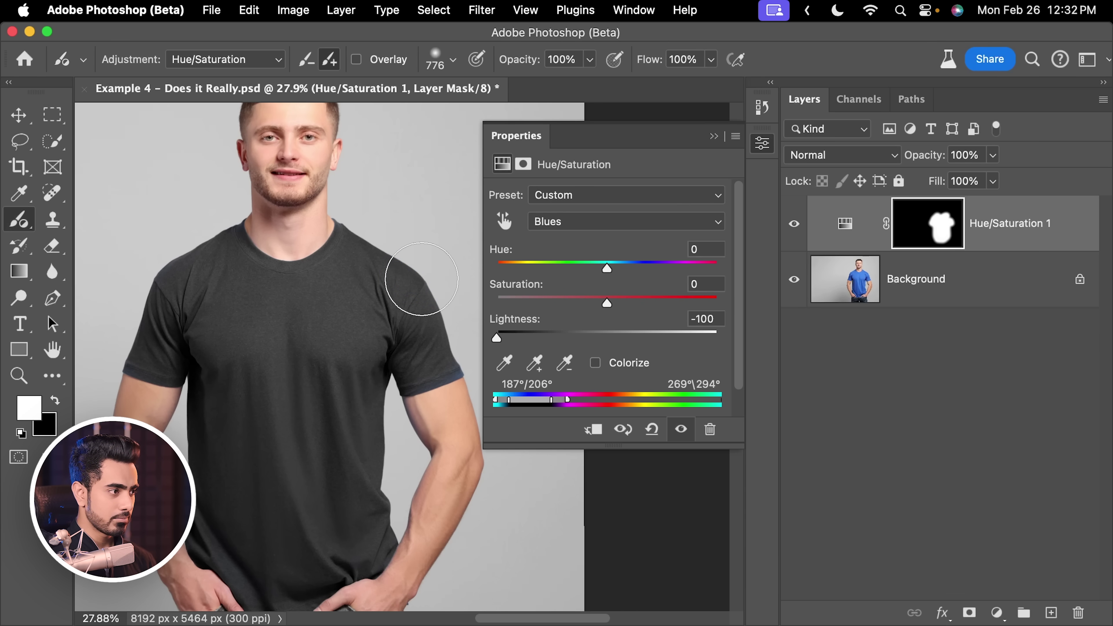
pyautogui.moveTo(288, 349); pyautogui.dragTo(318, 265)
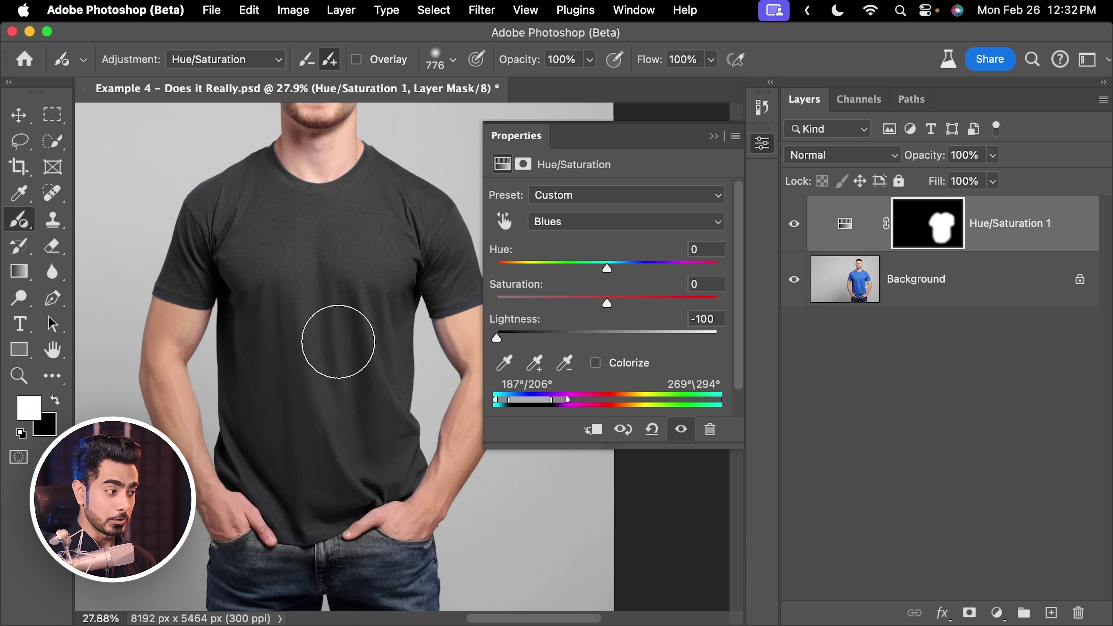
# Zoom to the waist, set the brush to remove the adjustment at a smaller size, then fit the image.
pyautogui.scroll(-5, 338, 403)
pyautogui.moveTo(311, 444); pyautogui.dragTo(341, 405)
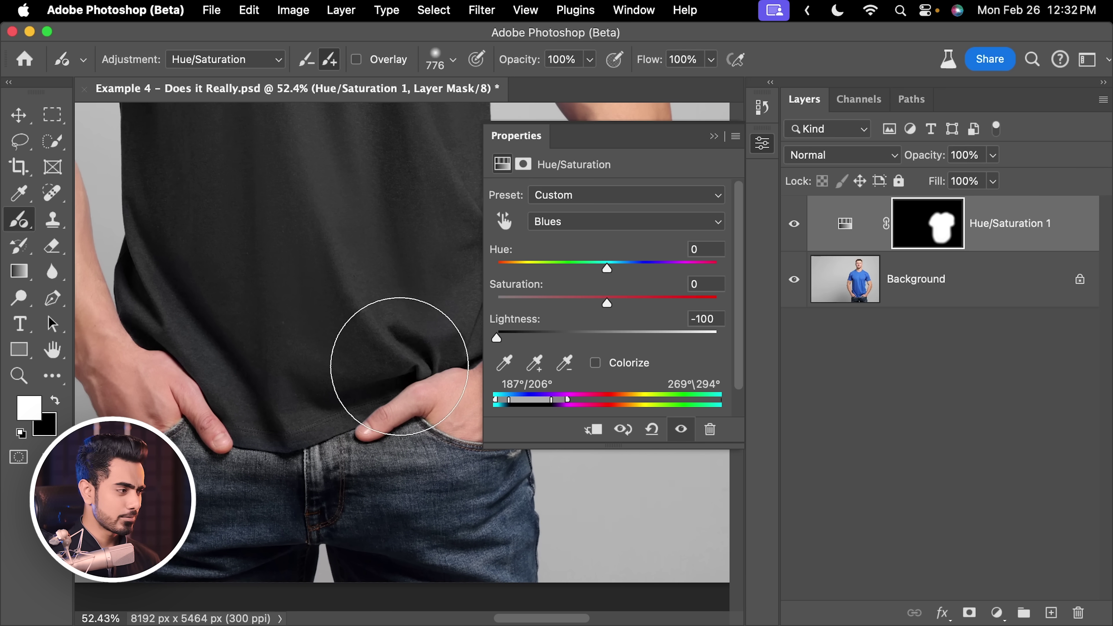
pyautogui.press('x')
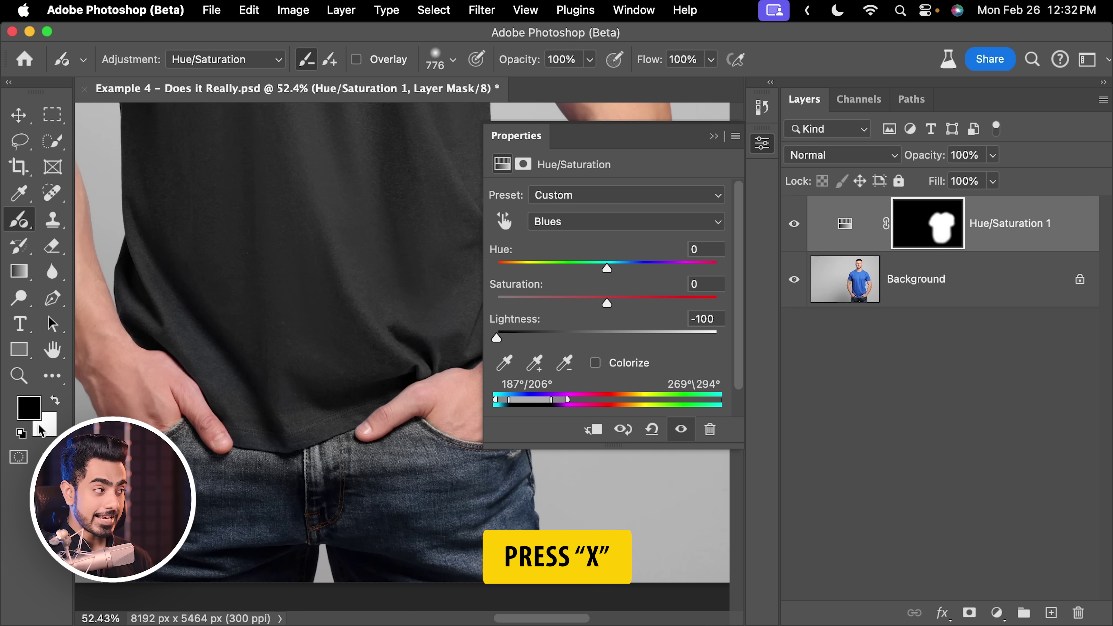
pyautogui.press('[')
pyautogui.press('[')
pyautogui.press('[')
pyautogui.press('[')
pyautogui.press('[')
pyautogui.press('[')
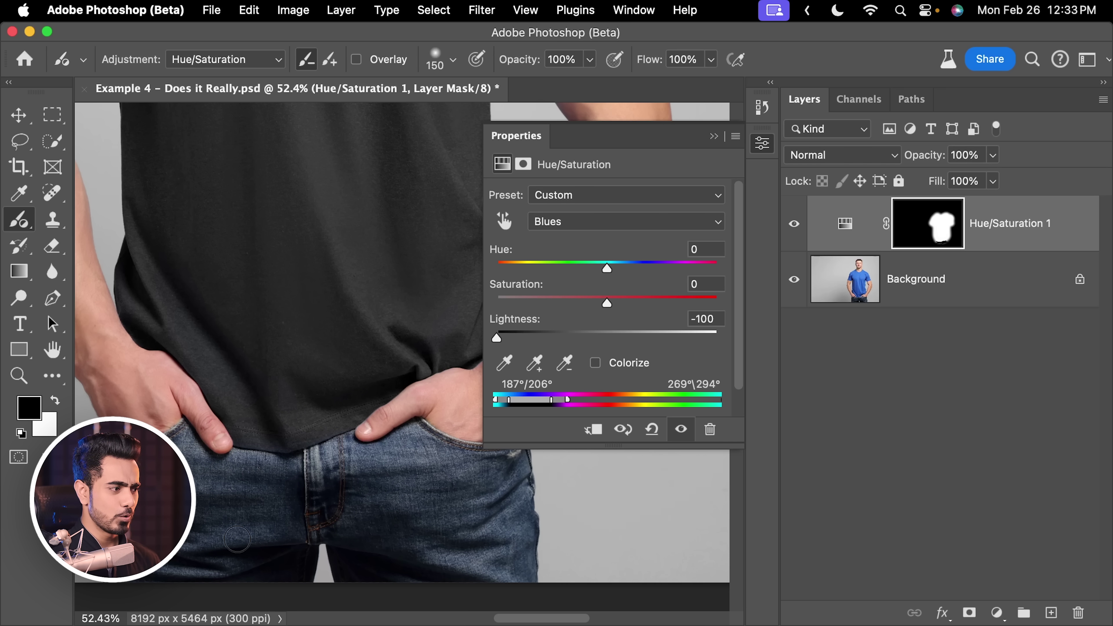
pyautogui.press('super+0')
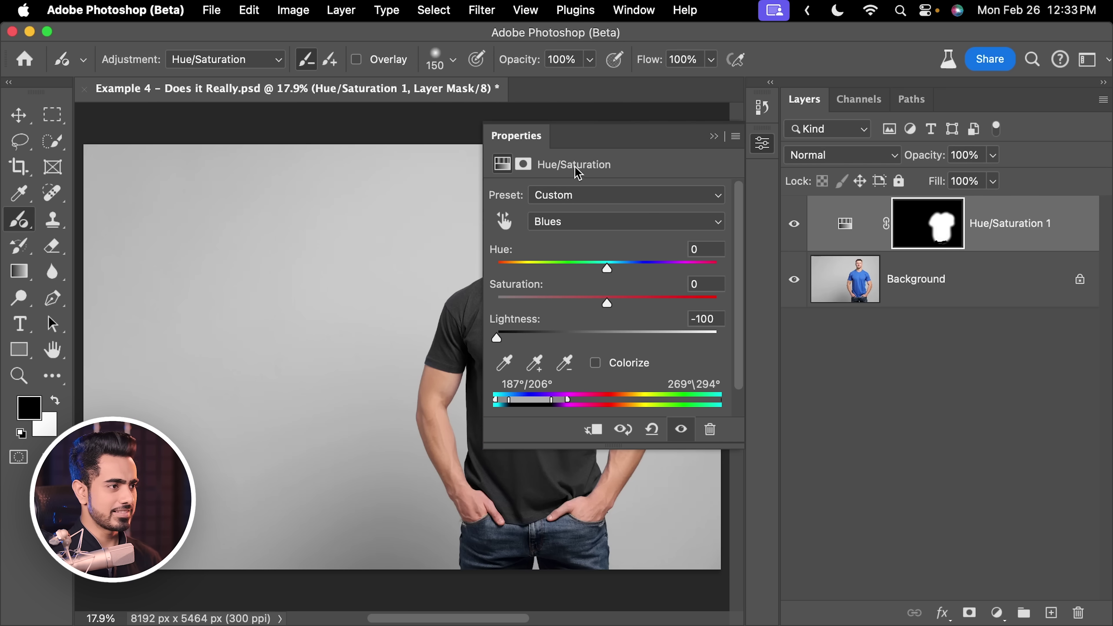
# Delete the old Hue/Saturation 1 layer and add a fresh Hue/Saturation adjustment layer.
pyautogui.click(720, 137)
pyautogui.moveTo(599, 239); pyautogui.dragTo(470, 241)
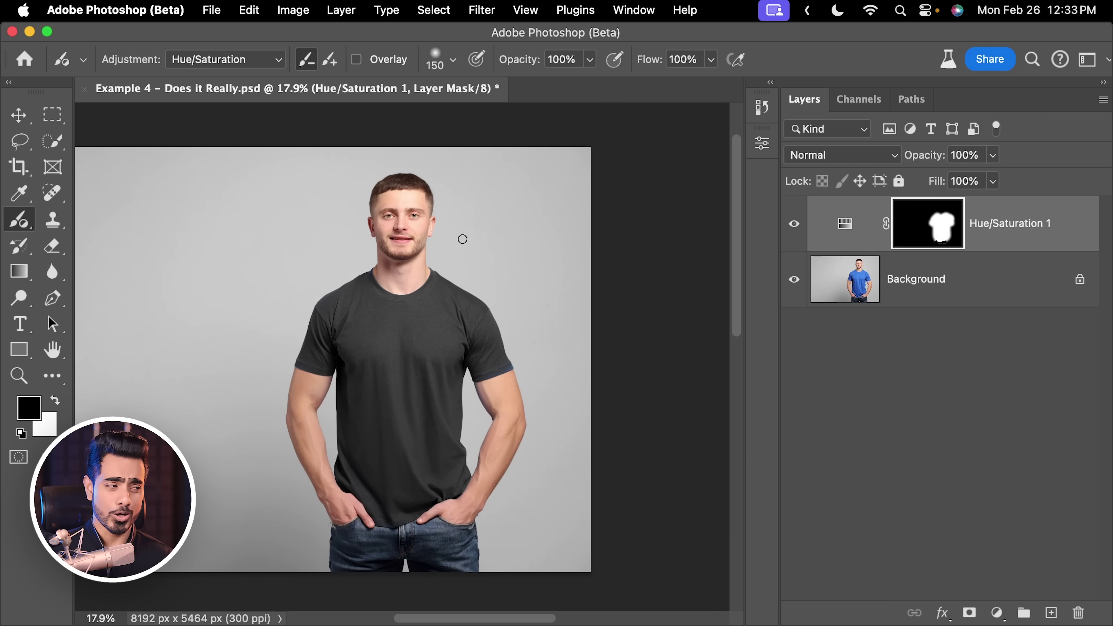
pyautogui.moveTo(845, 223); pyautogui.dragTo(1078, 613)
pyautogui.click(997, 613)
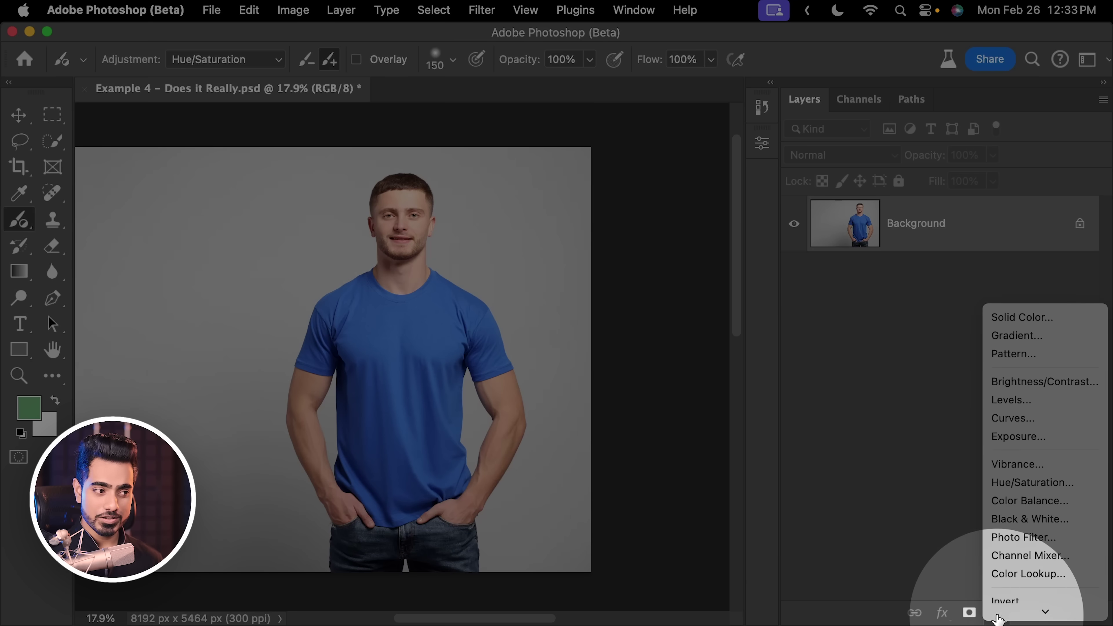
pyautogui.click(1023, 416)
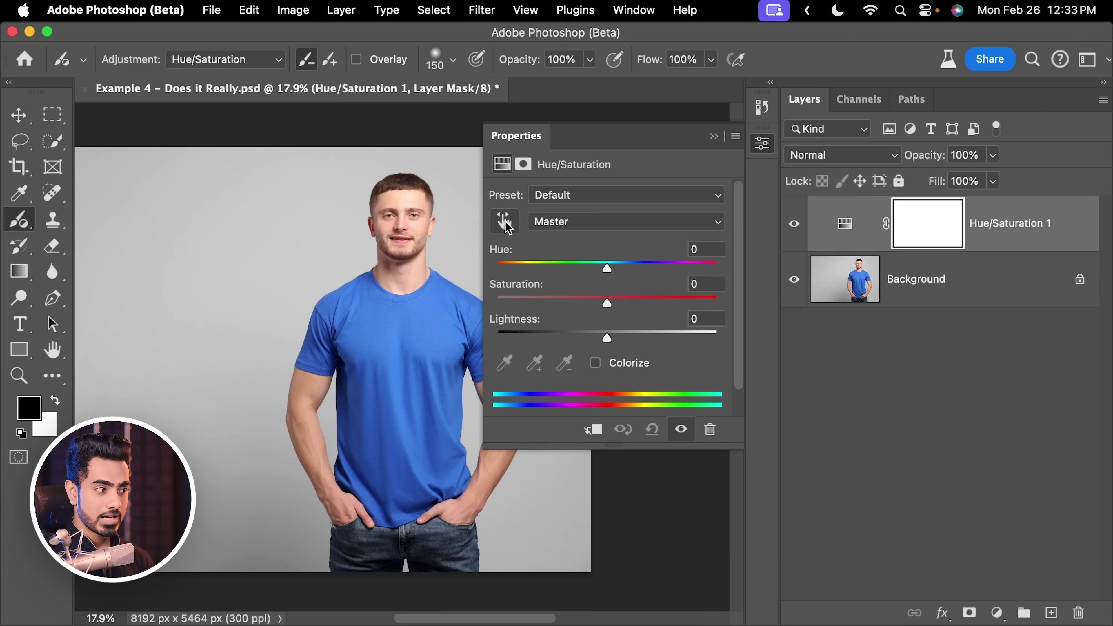
# Sample the shirt, set Blues Lightness to -100, and narrow the range to 188°–285°.
pyautogui.click(506, 224)
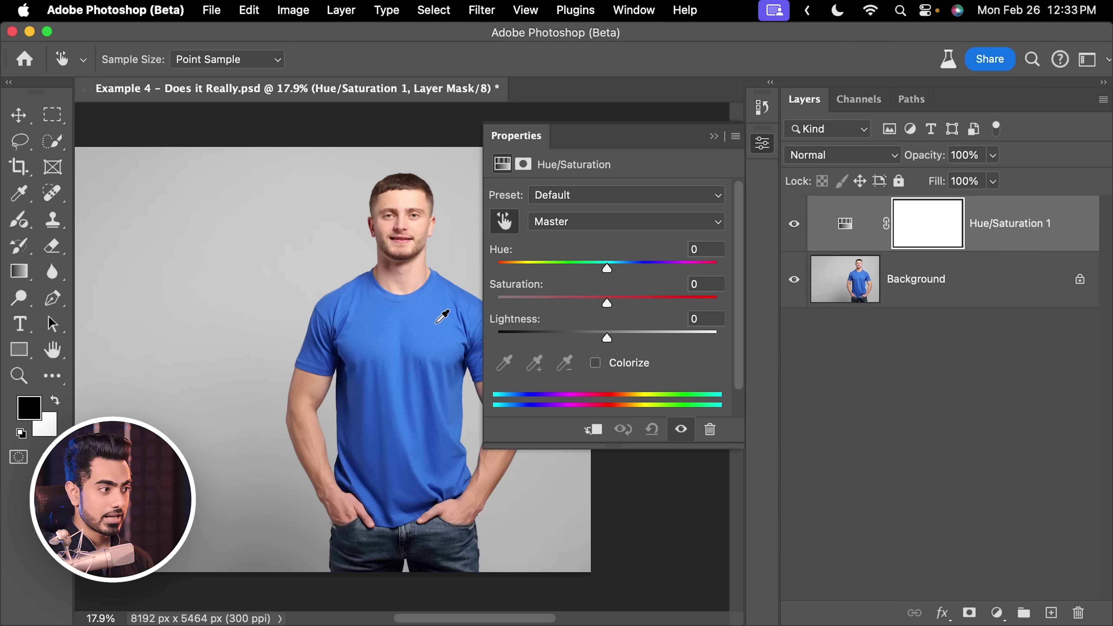
pyautogui.click(432, 321)
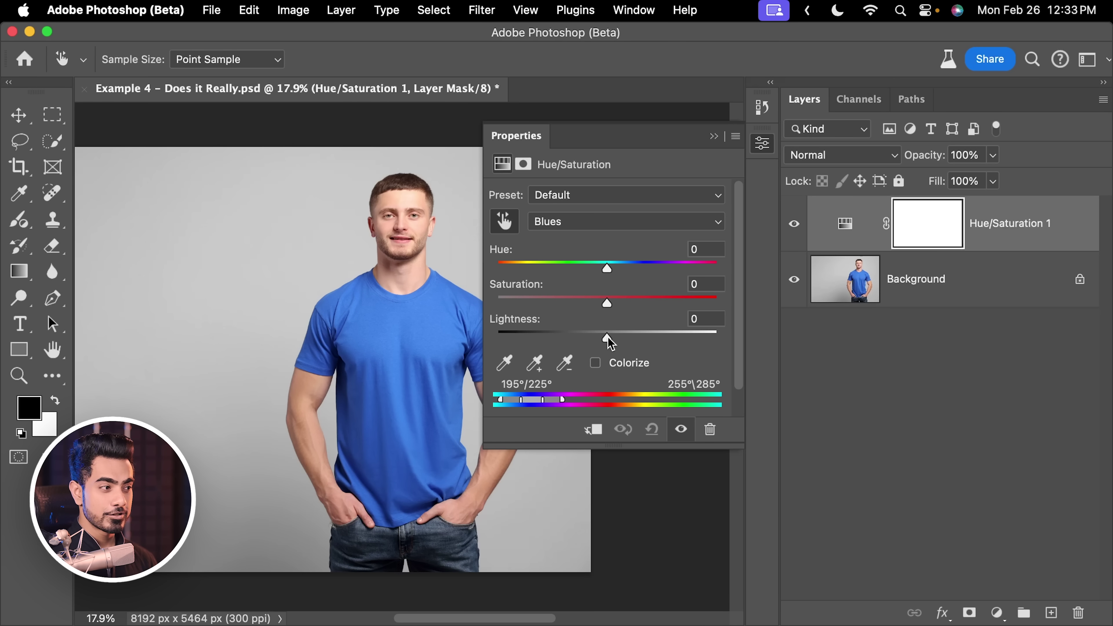
pyautogui.moveTo(611, 344); pyautogui.dragTo(495, 339)
pyautogui.moveTo(522, 401); pyautogui.dragTo(515, 402)
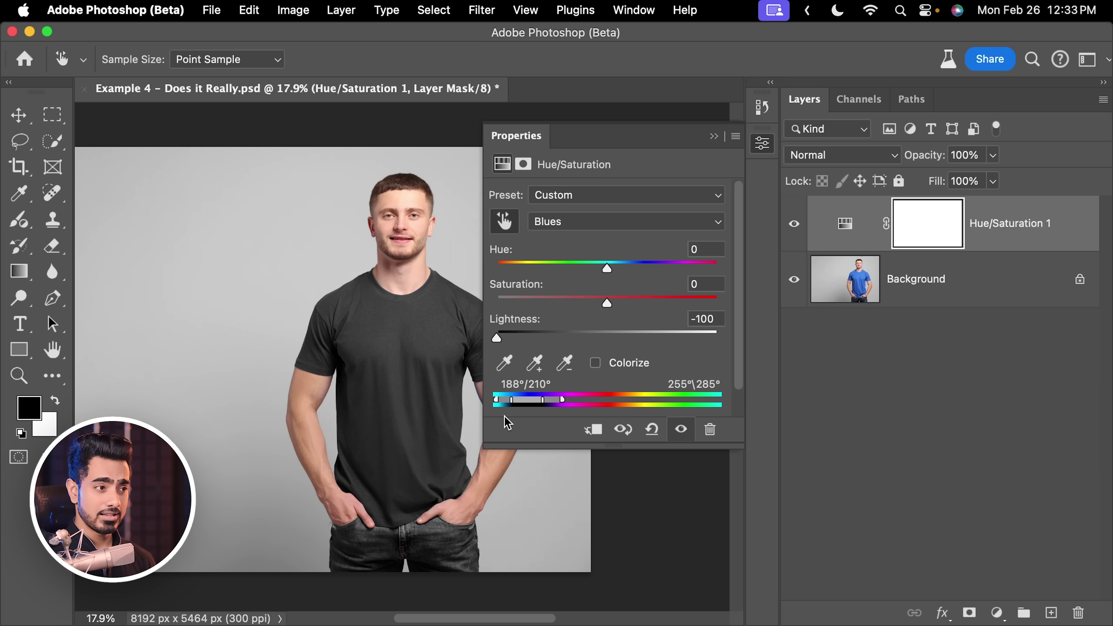
pyautogui.scroll(-3, 448, 437)
pyautogui.scroll(5, 330, 406)
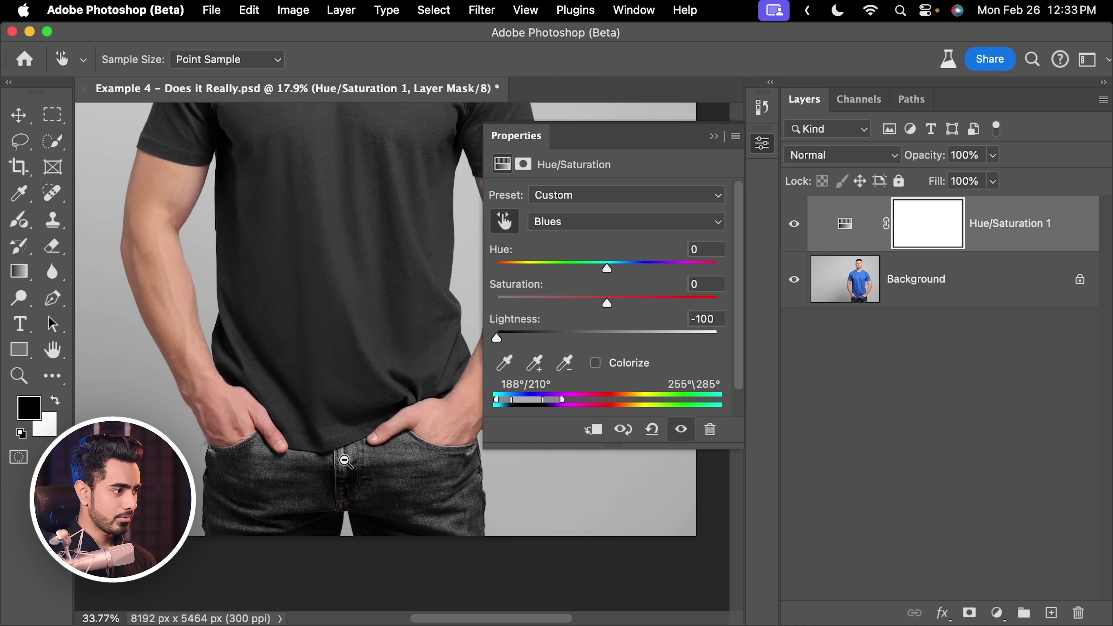
pyautogui.scroll(-3, 326, 420)
pyautogui.hscroll(2, 263, 384)
pyautogui.scroll(1, 263, 383)
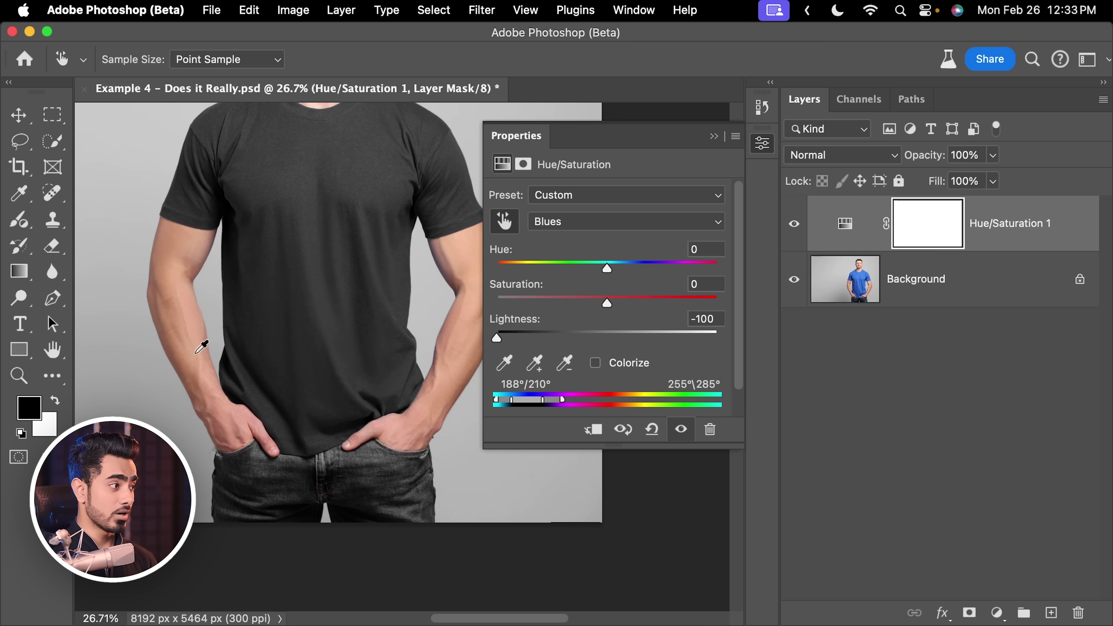
# Switch to the Brush Tool and paint black on the mask over the jeans to restore their blue.
pyautogui.rightClick(12, 226)
pyautogui.click(79, 217)
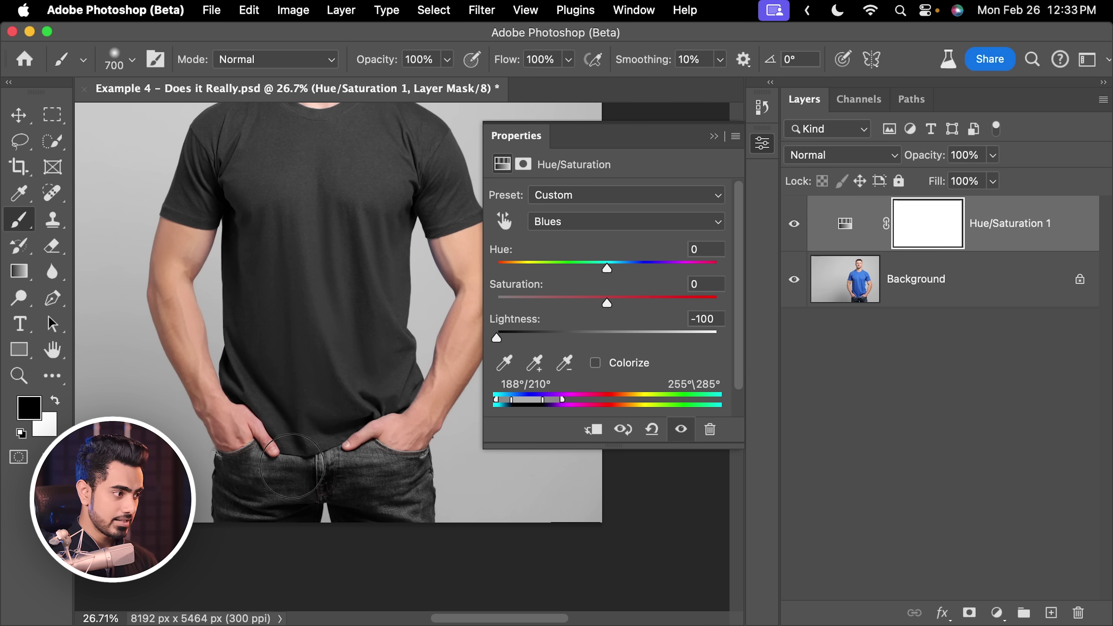
pyautogui.click(305, 469)
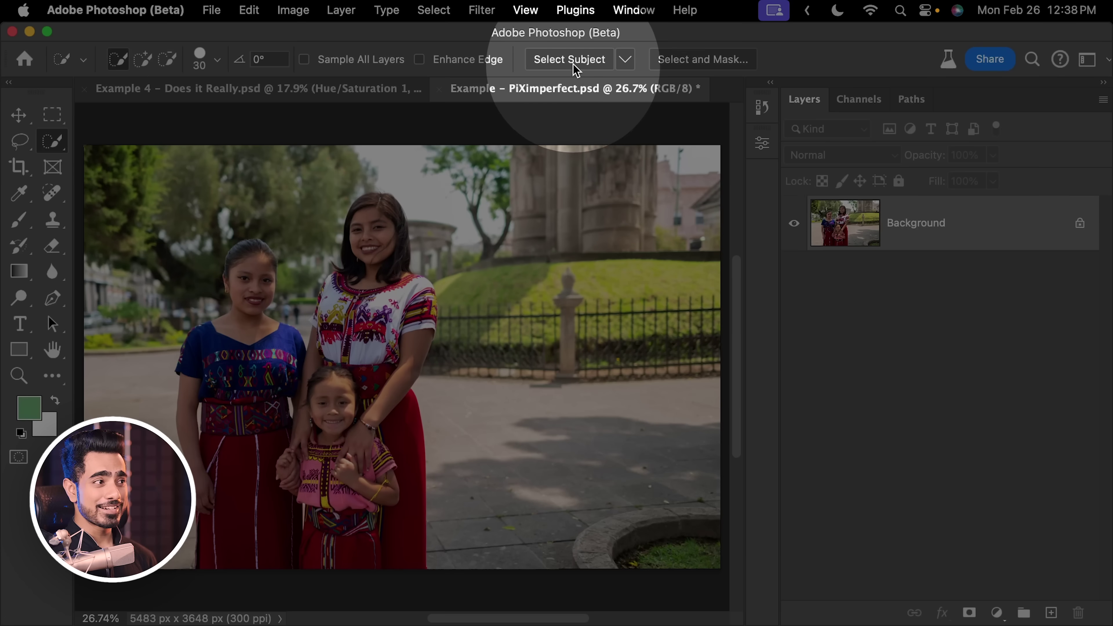
# Select the three people with Select Subject and add a Curves adjustment layer masked to them.
pyautogui.click(570, 59)
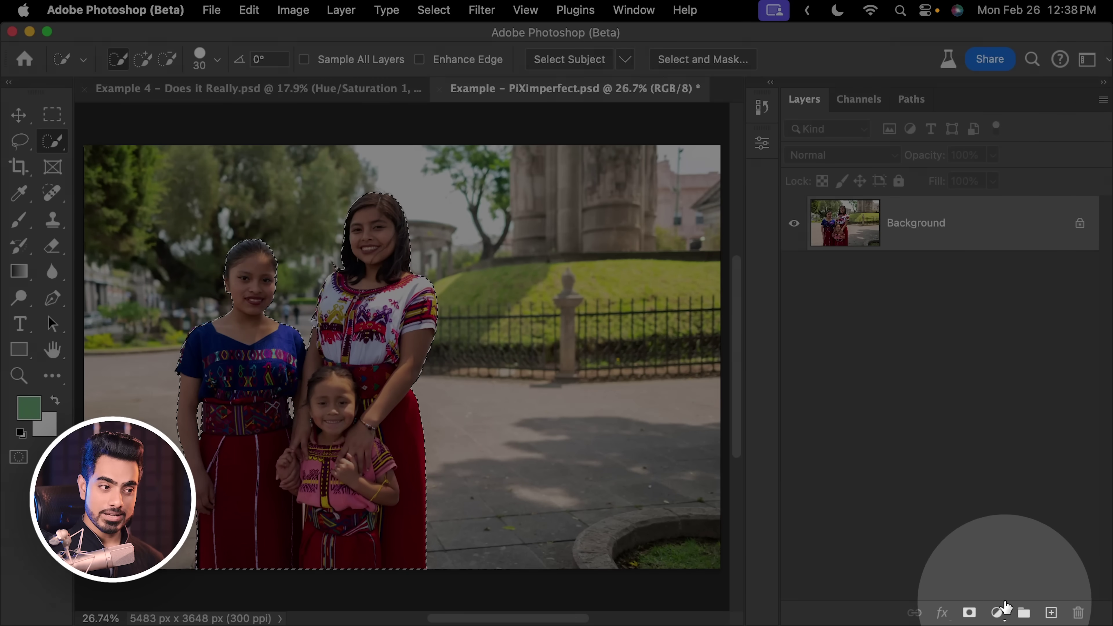
pyautogui.click(1003, 612)
pyautogui.click(1010, 399)
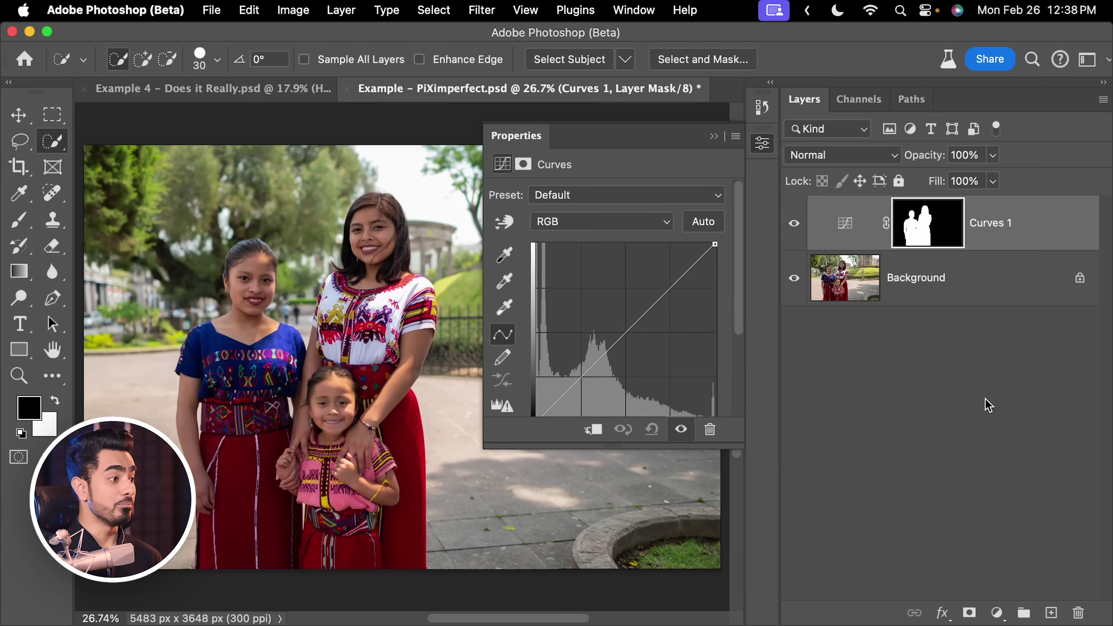